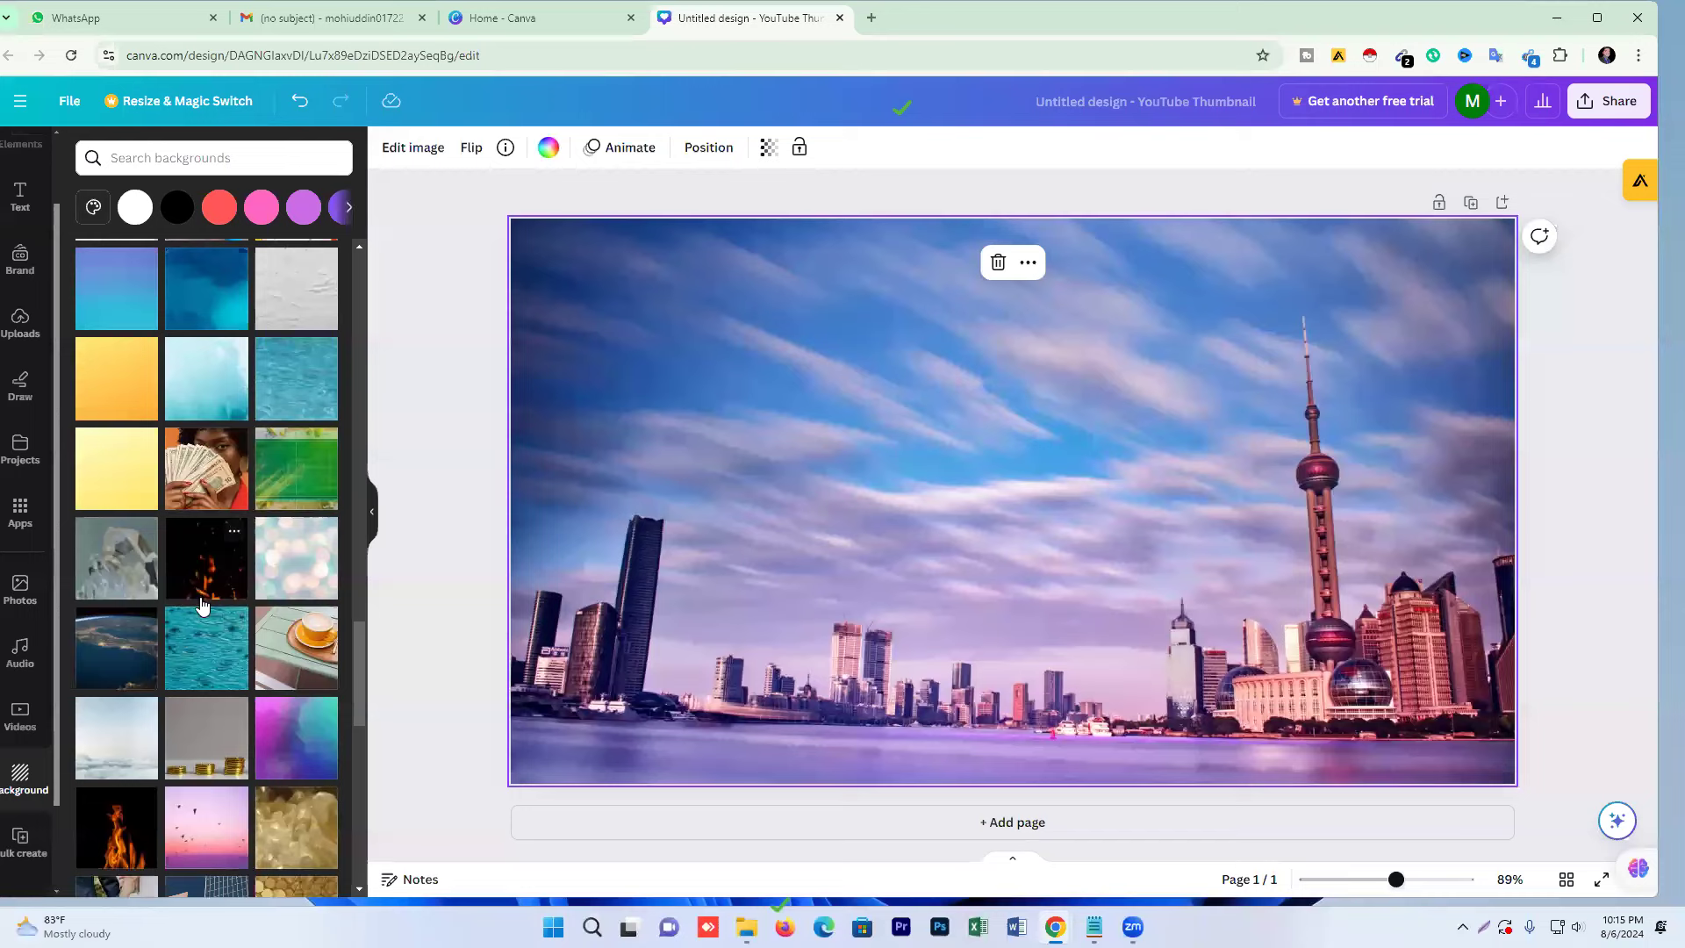
Browse the background library and replace the city skyline background with the plain blue sky gradient.
scroll(202, 604, up, 2)
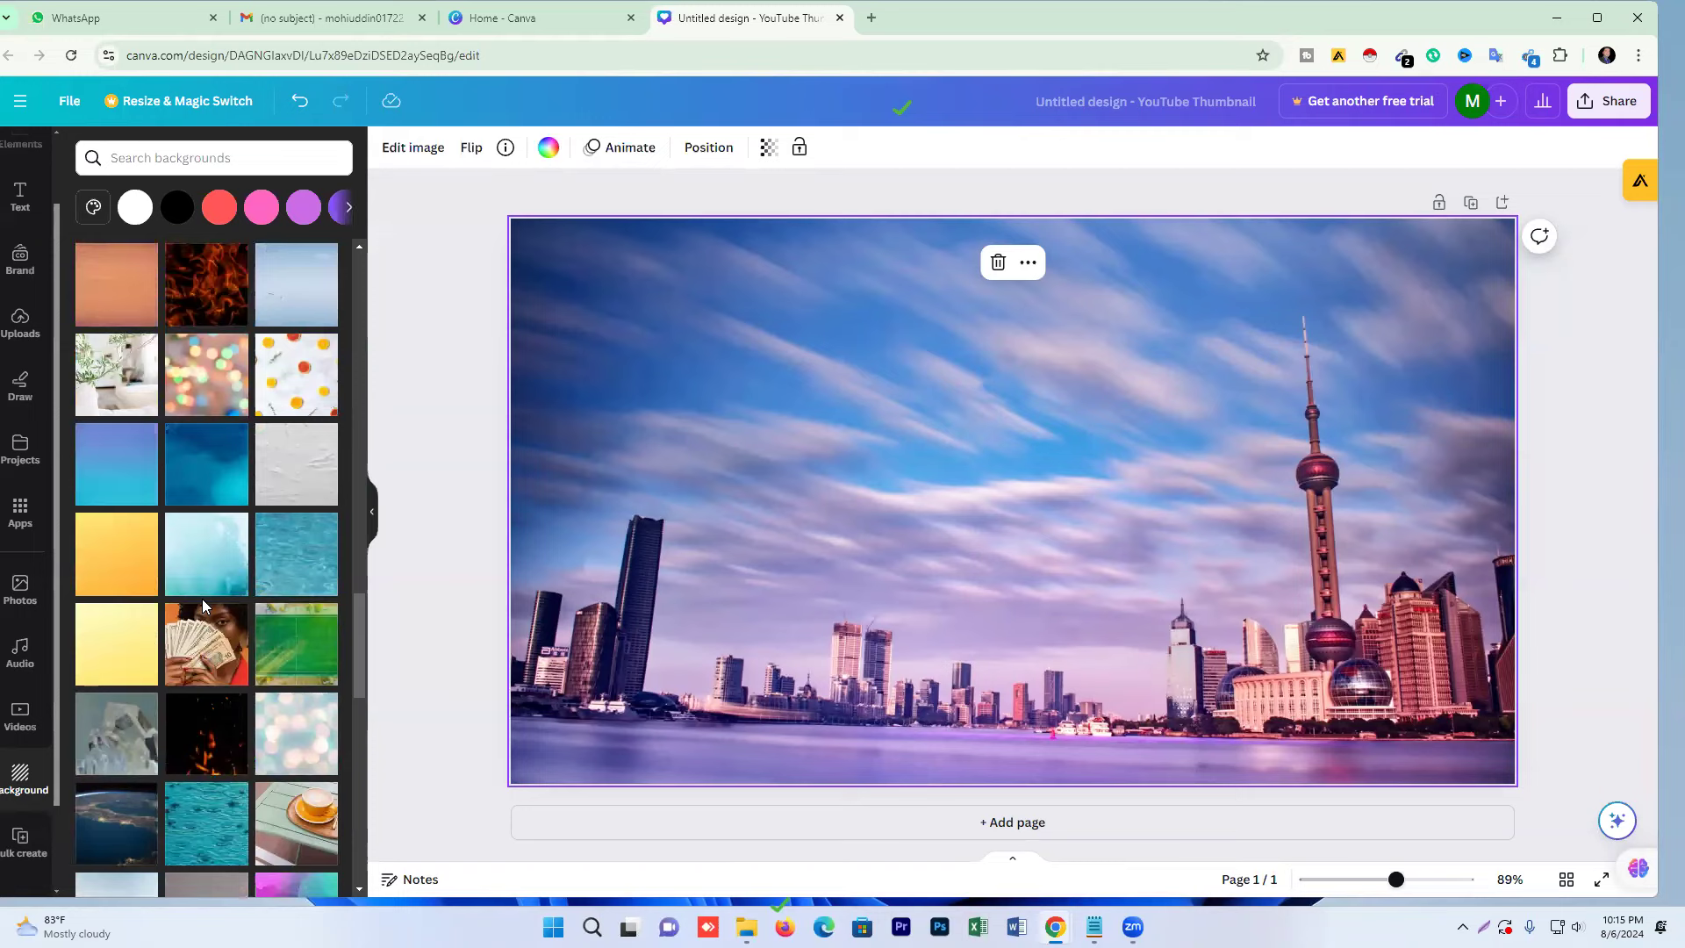
scroll(202, 598, up, 2)
scroll(207, 611, up, 1)
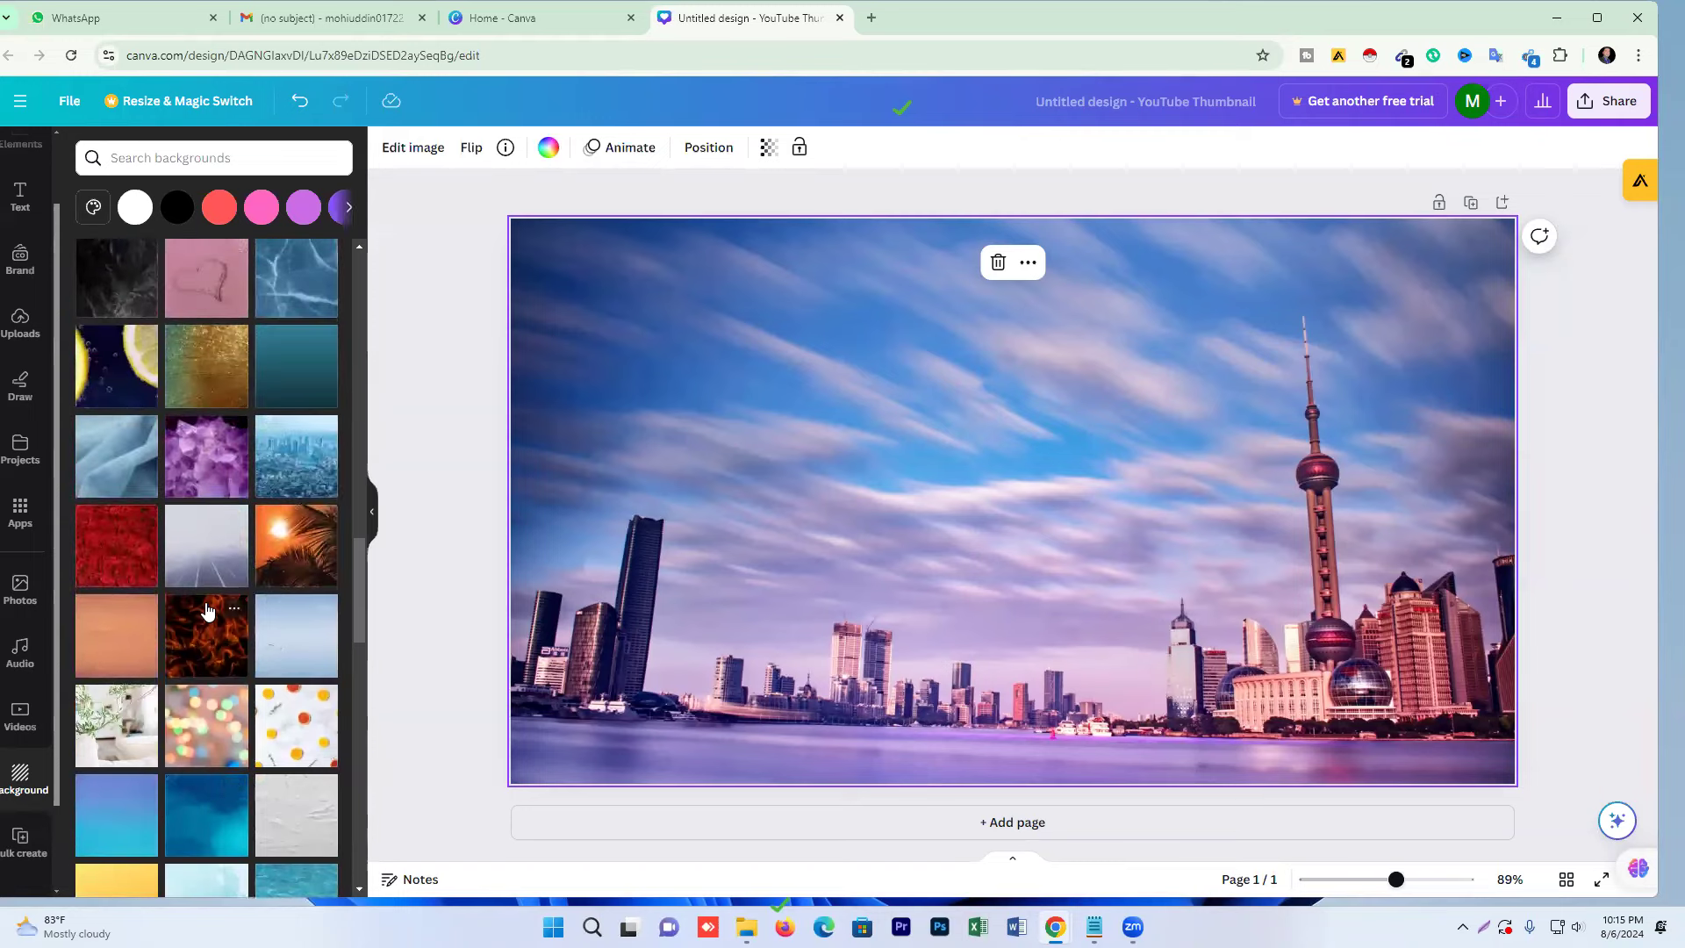
scroll(207, 612, up, 2)
scroll(207, 612, up, 2)
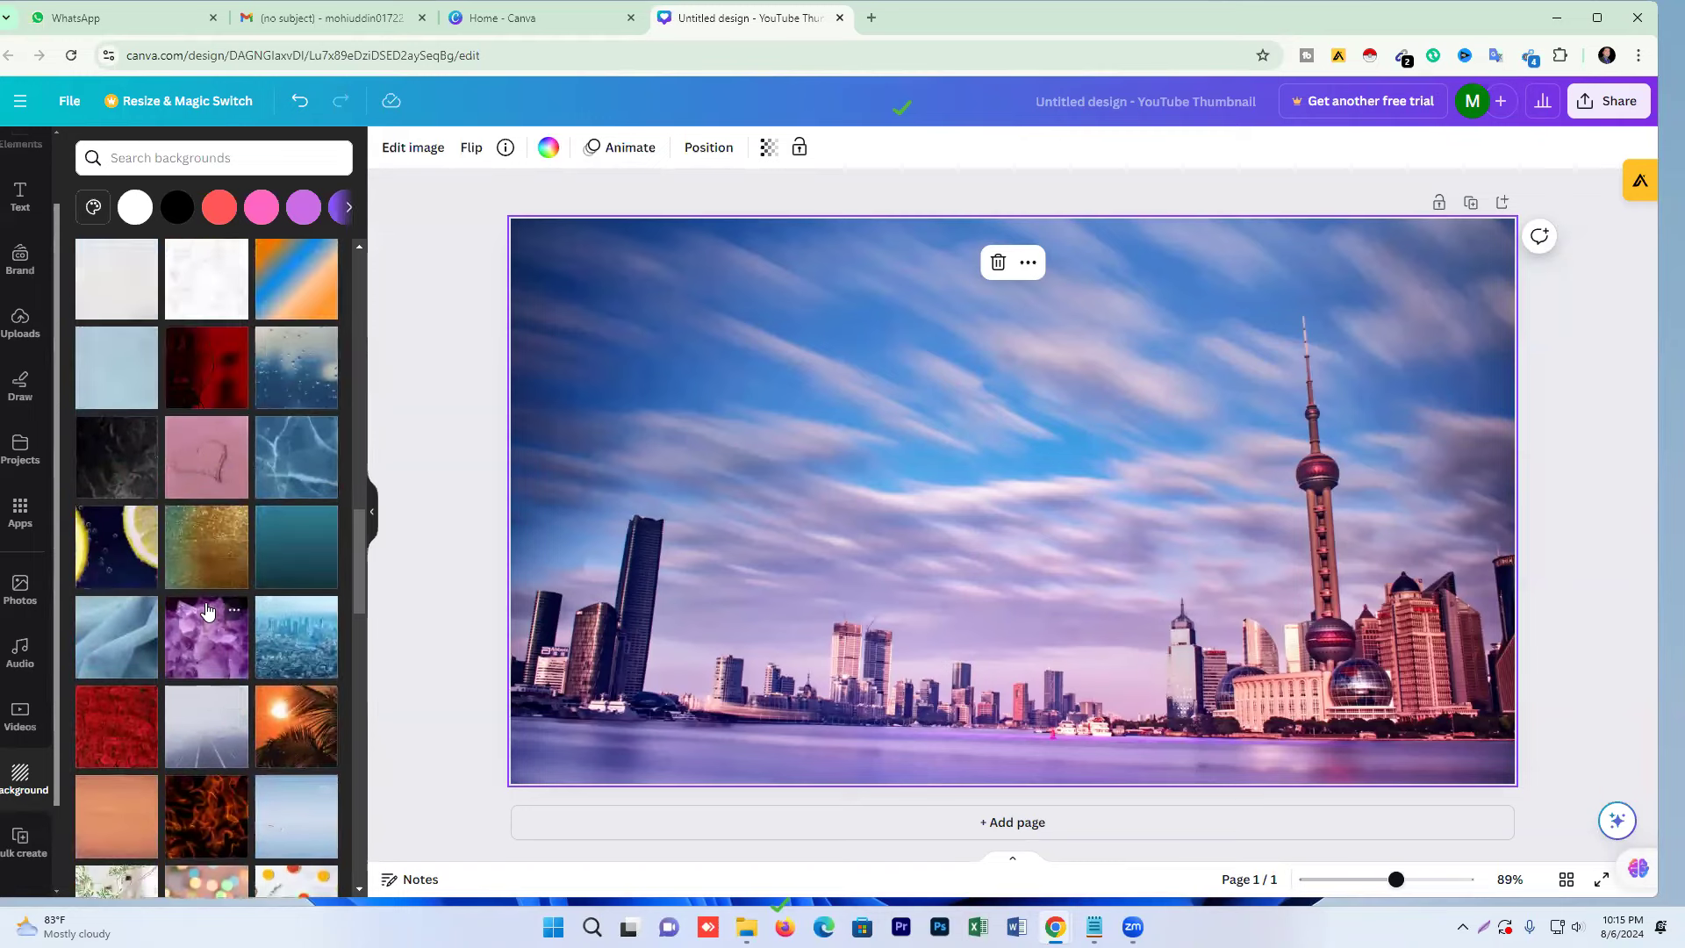
scroll(207, 611, up, 4)
scroll(207, 611, up, 1)
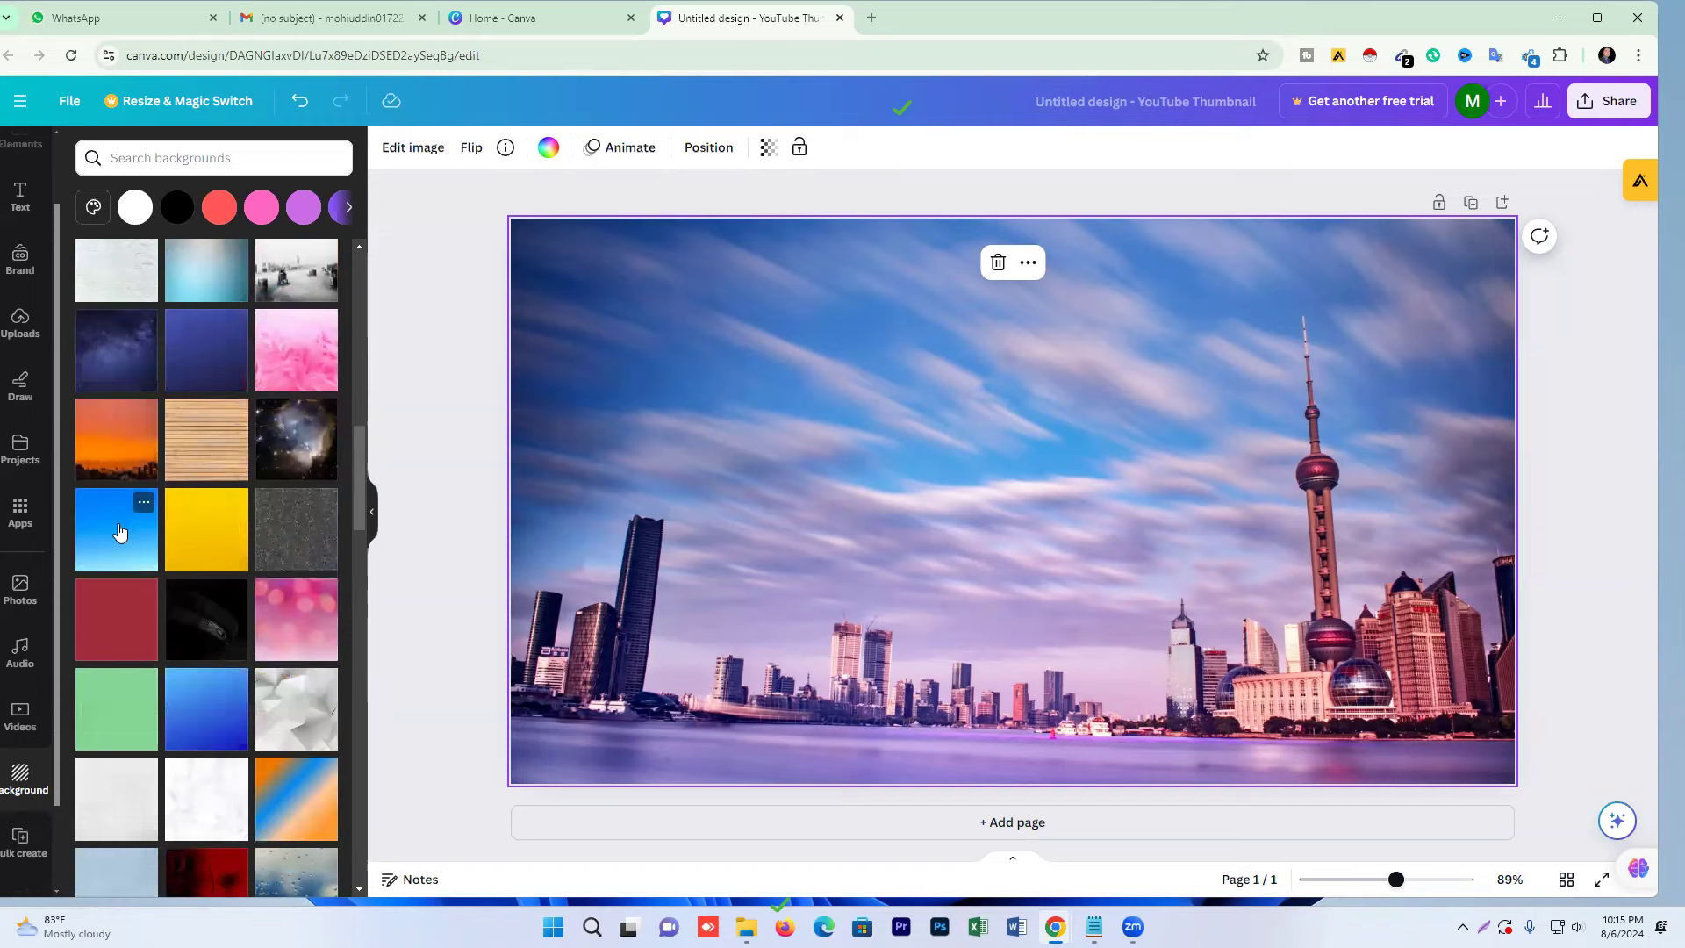
click(116, 535)
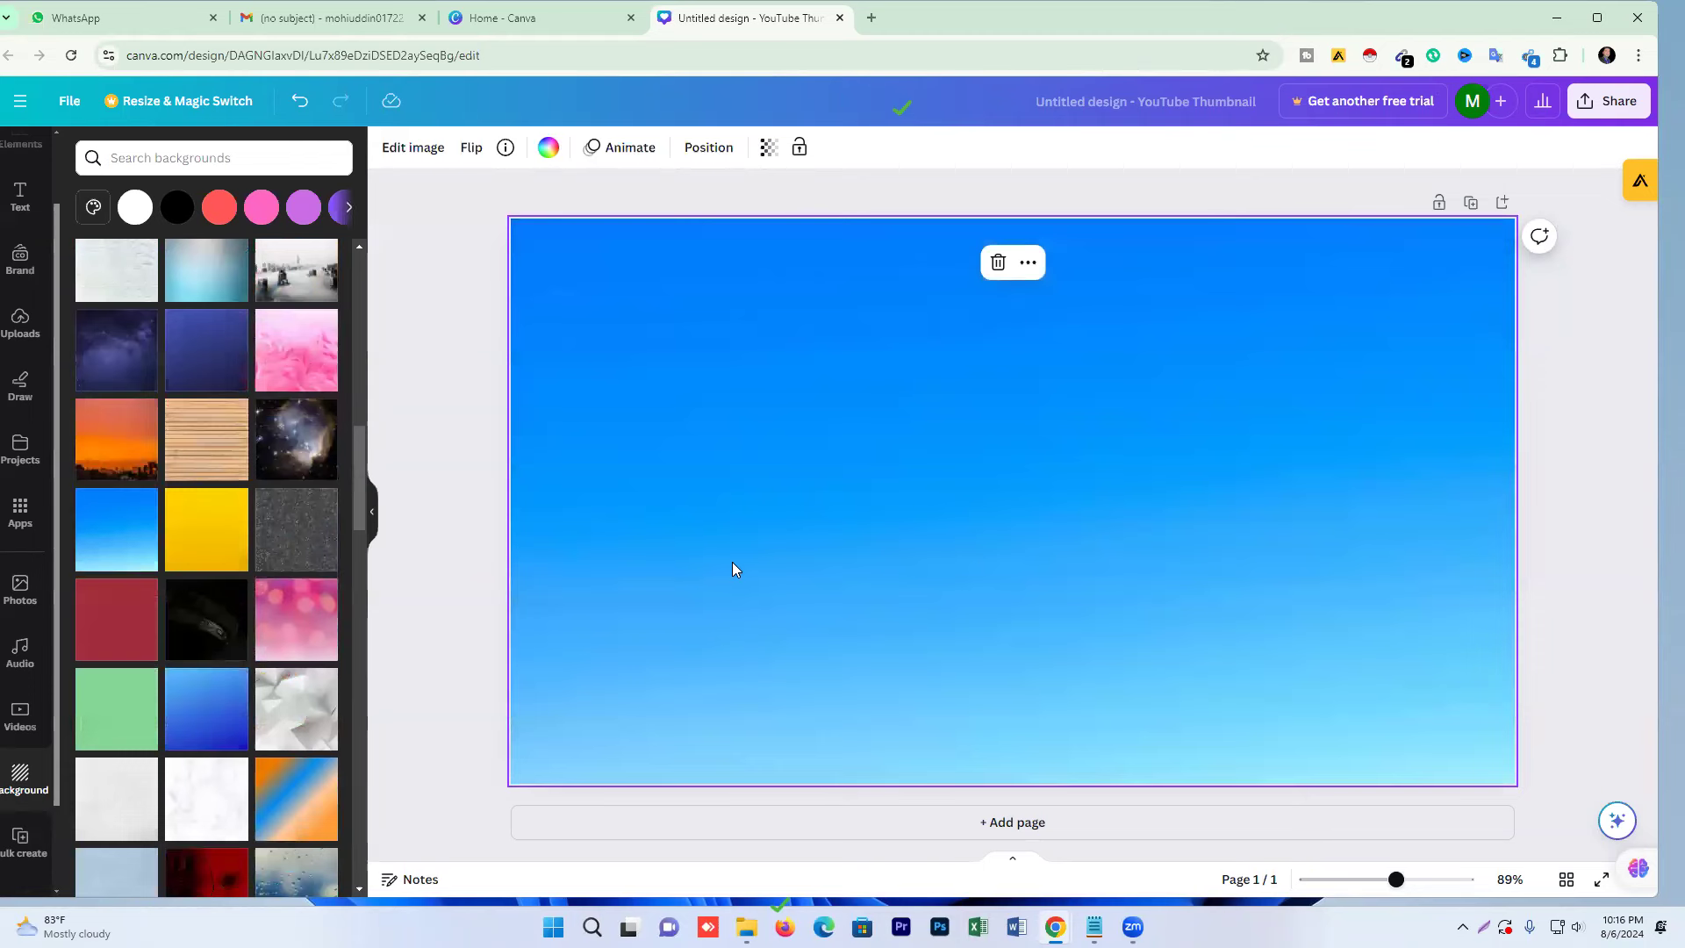
Add a default heading text box to the thumbnail.
scroll(132, 504, up, 3)
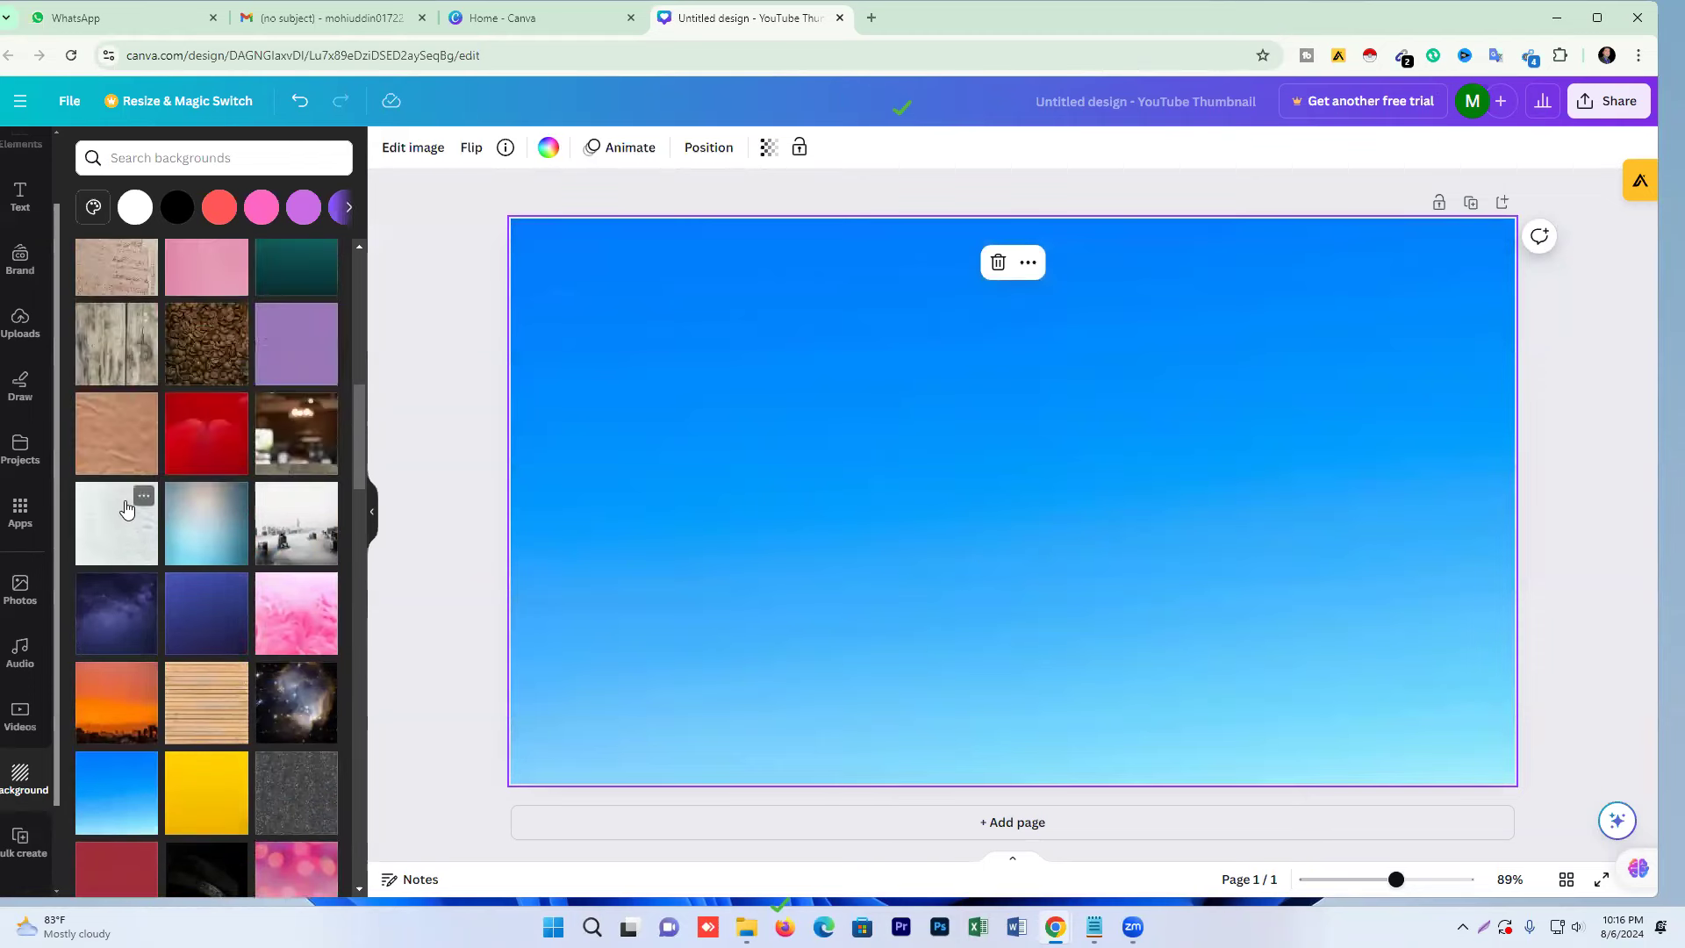
scroll(126, 508, up, 5)
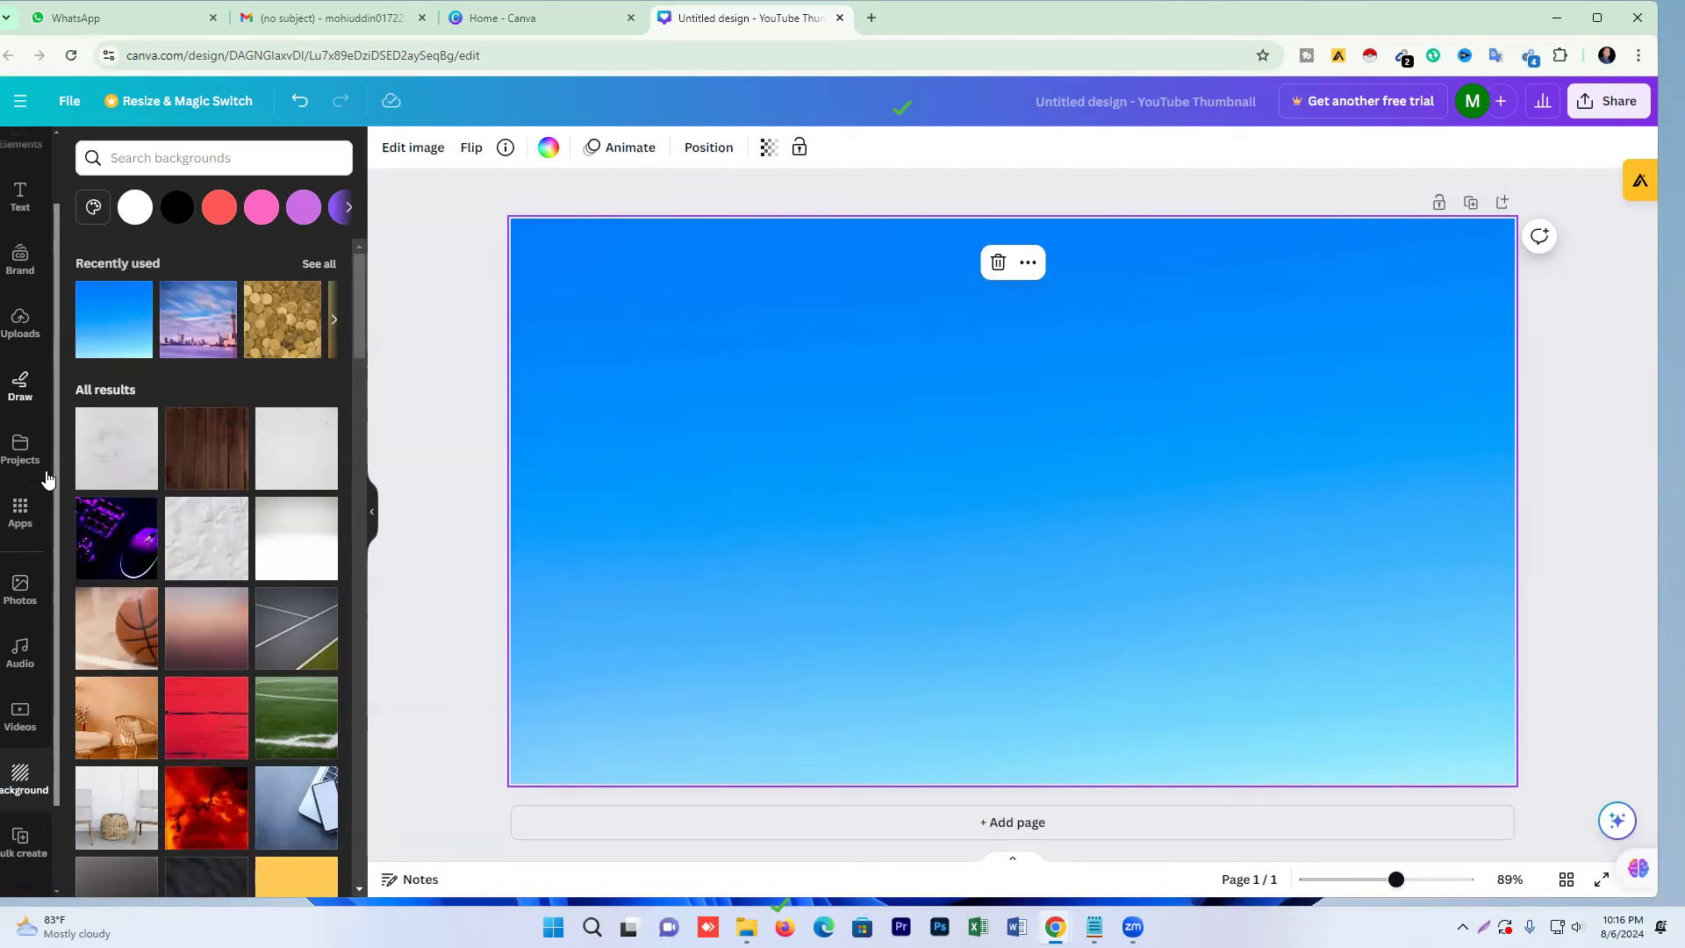
scroll(13, 391, up, 2)
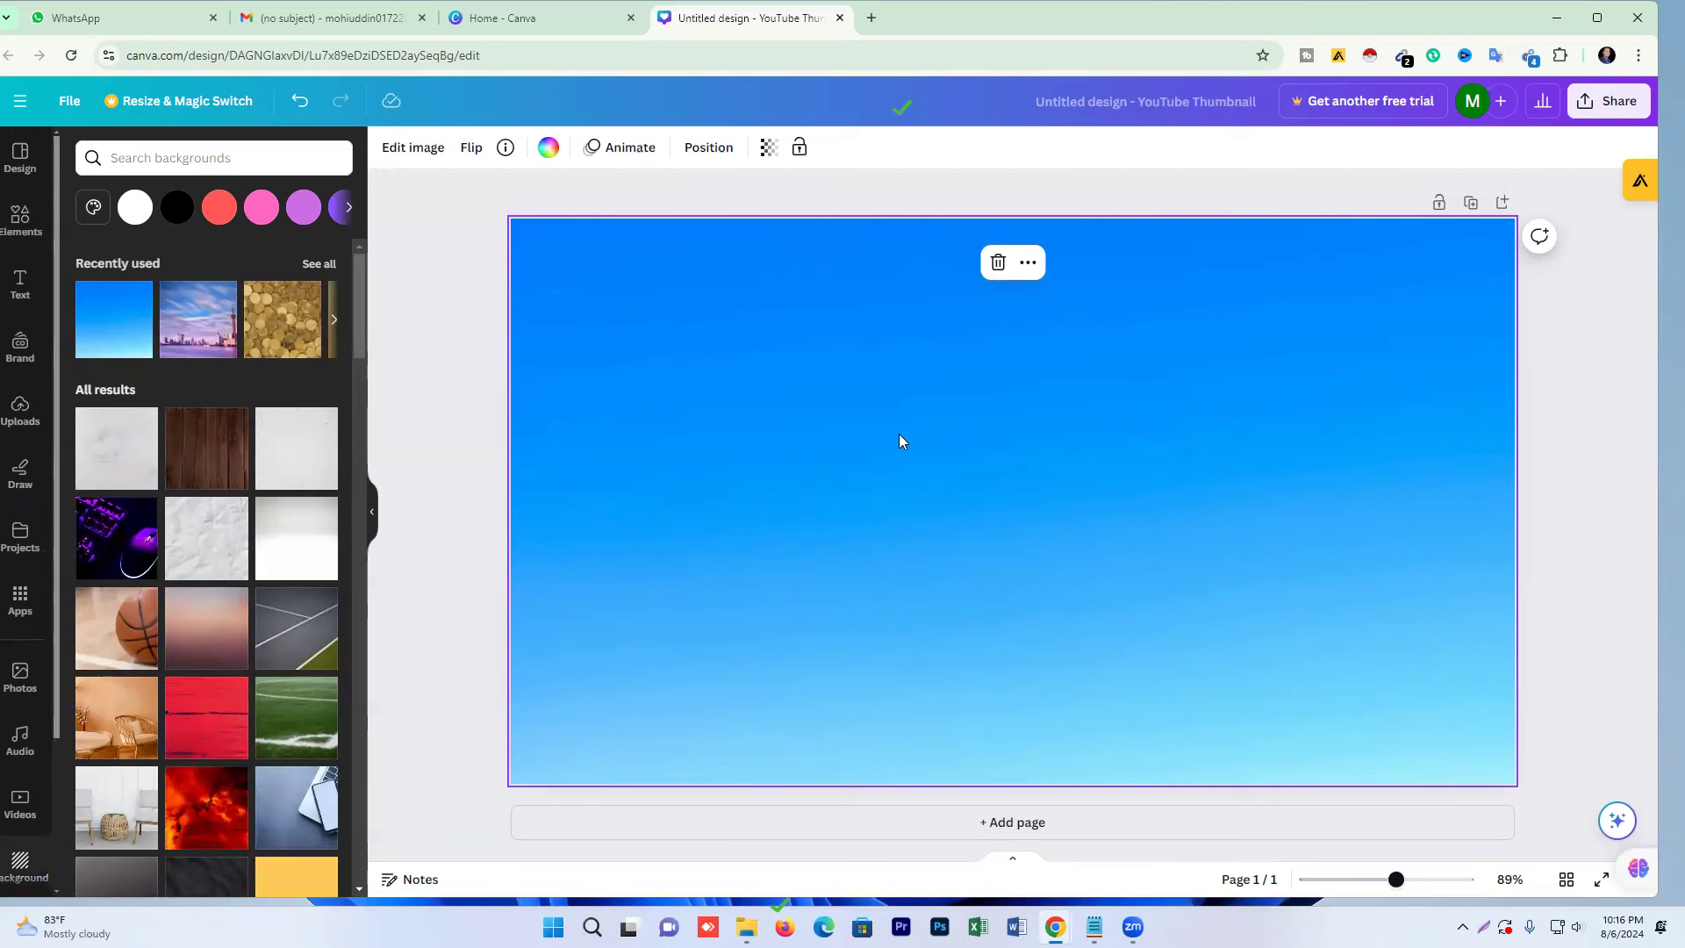
click(22, 285)
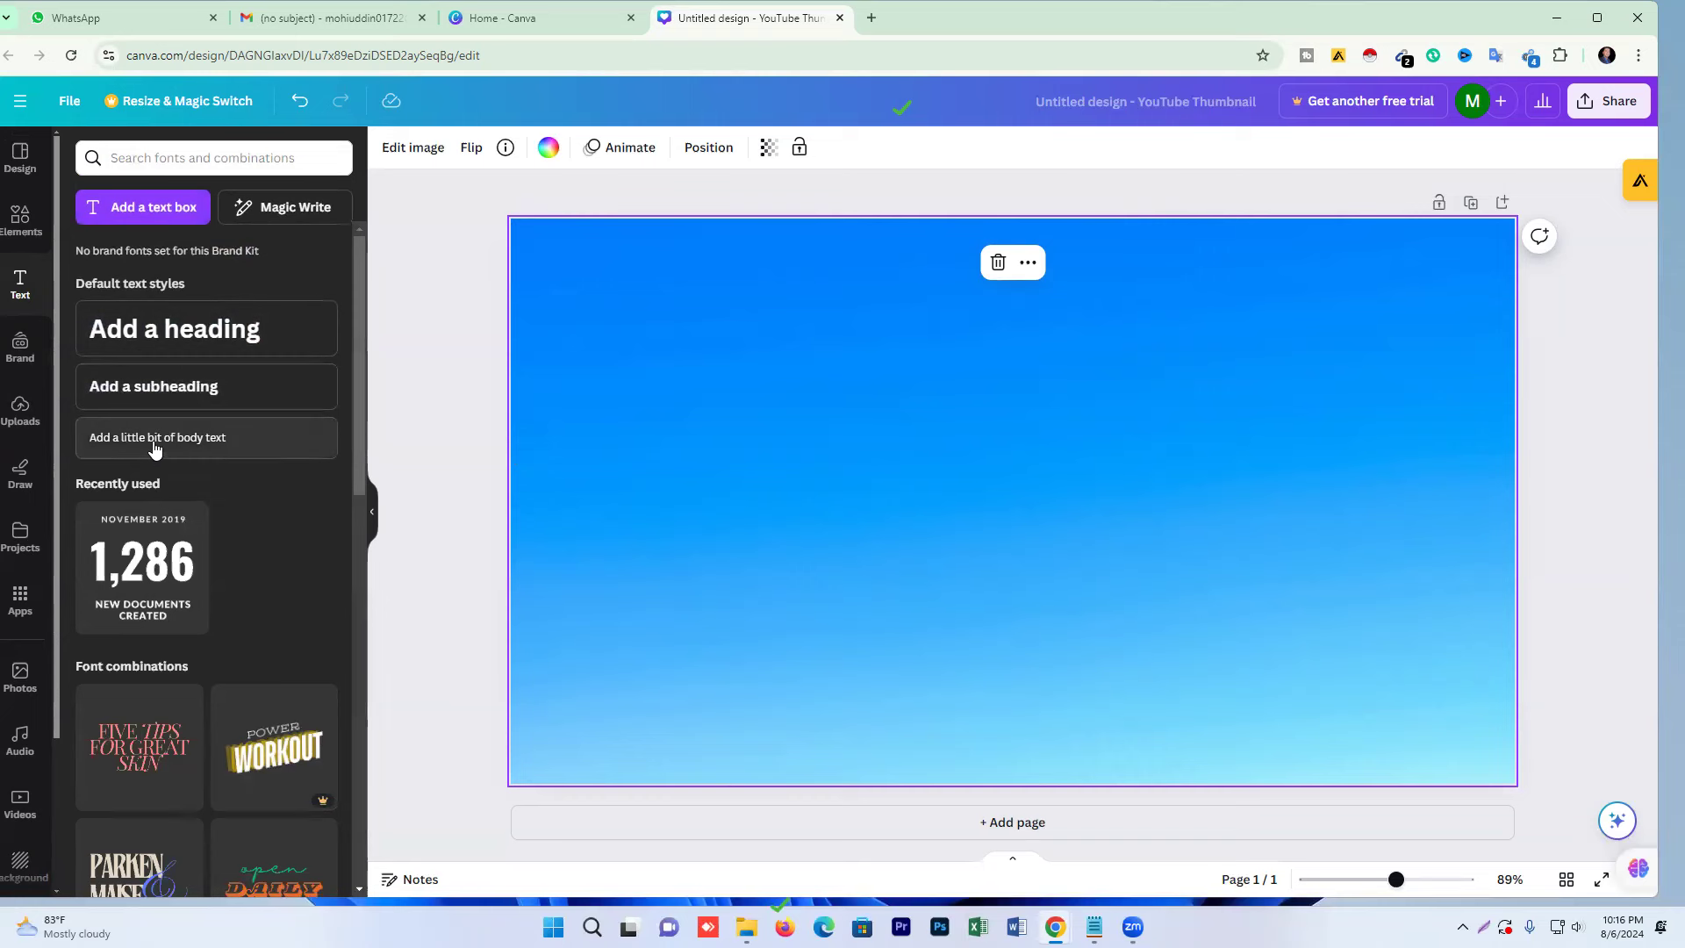
click(192, 338)
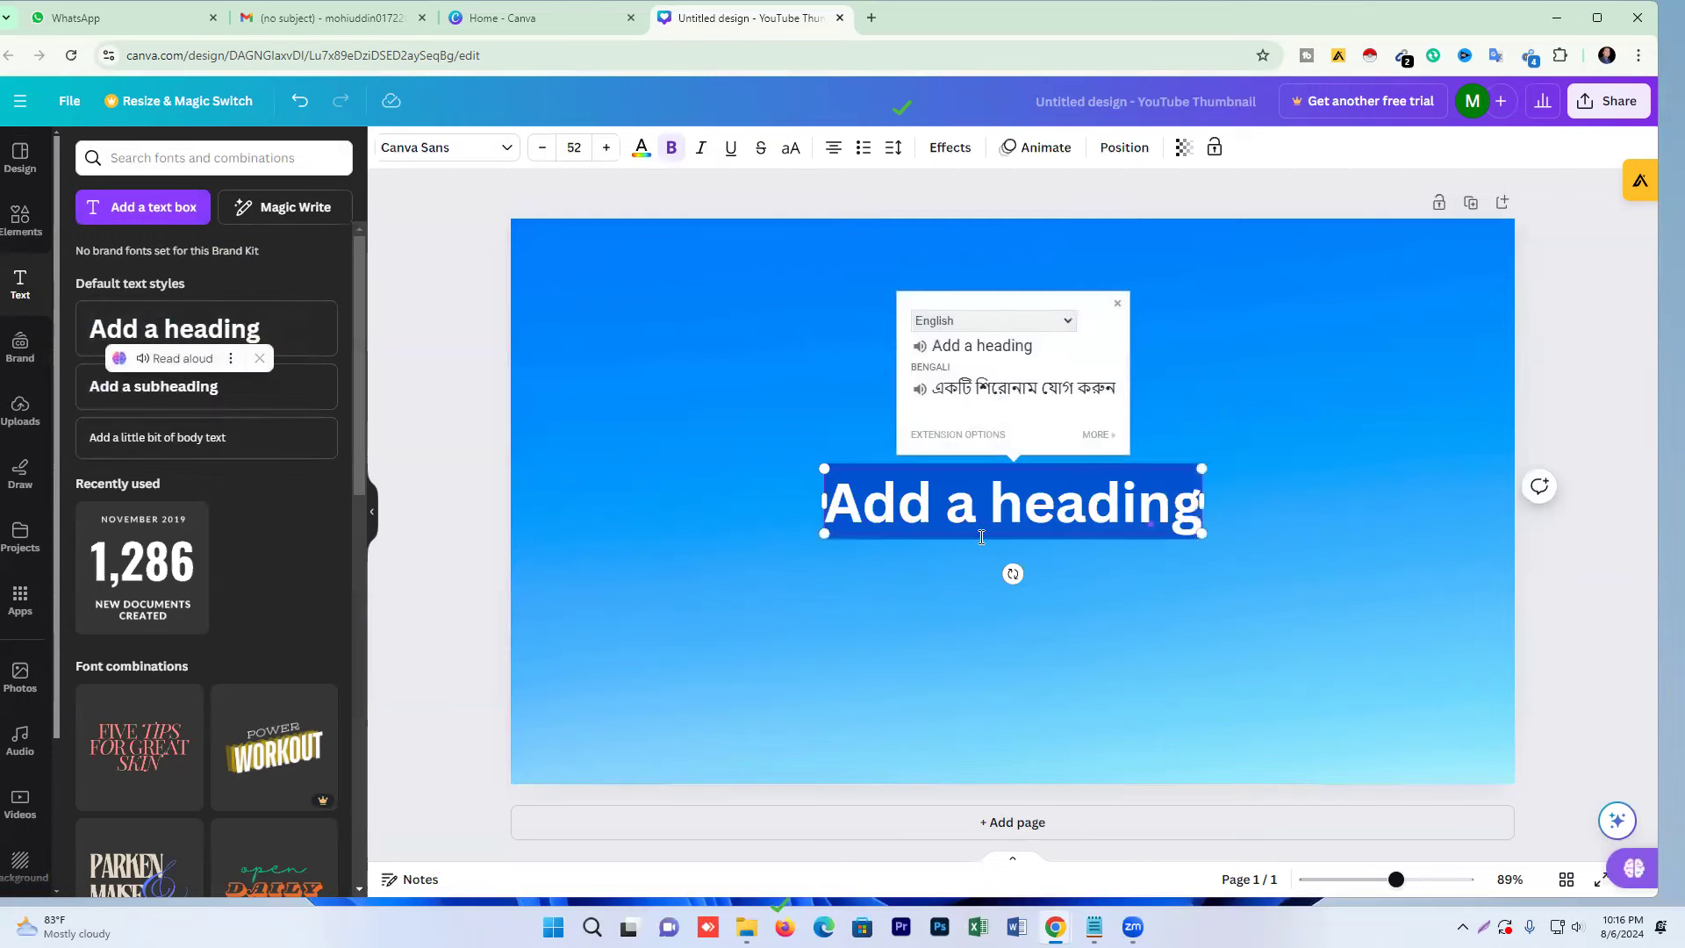
click(1041, 481)
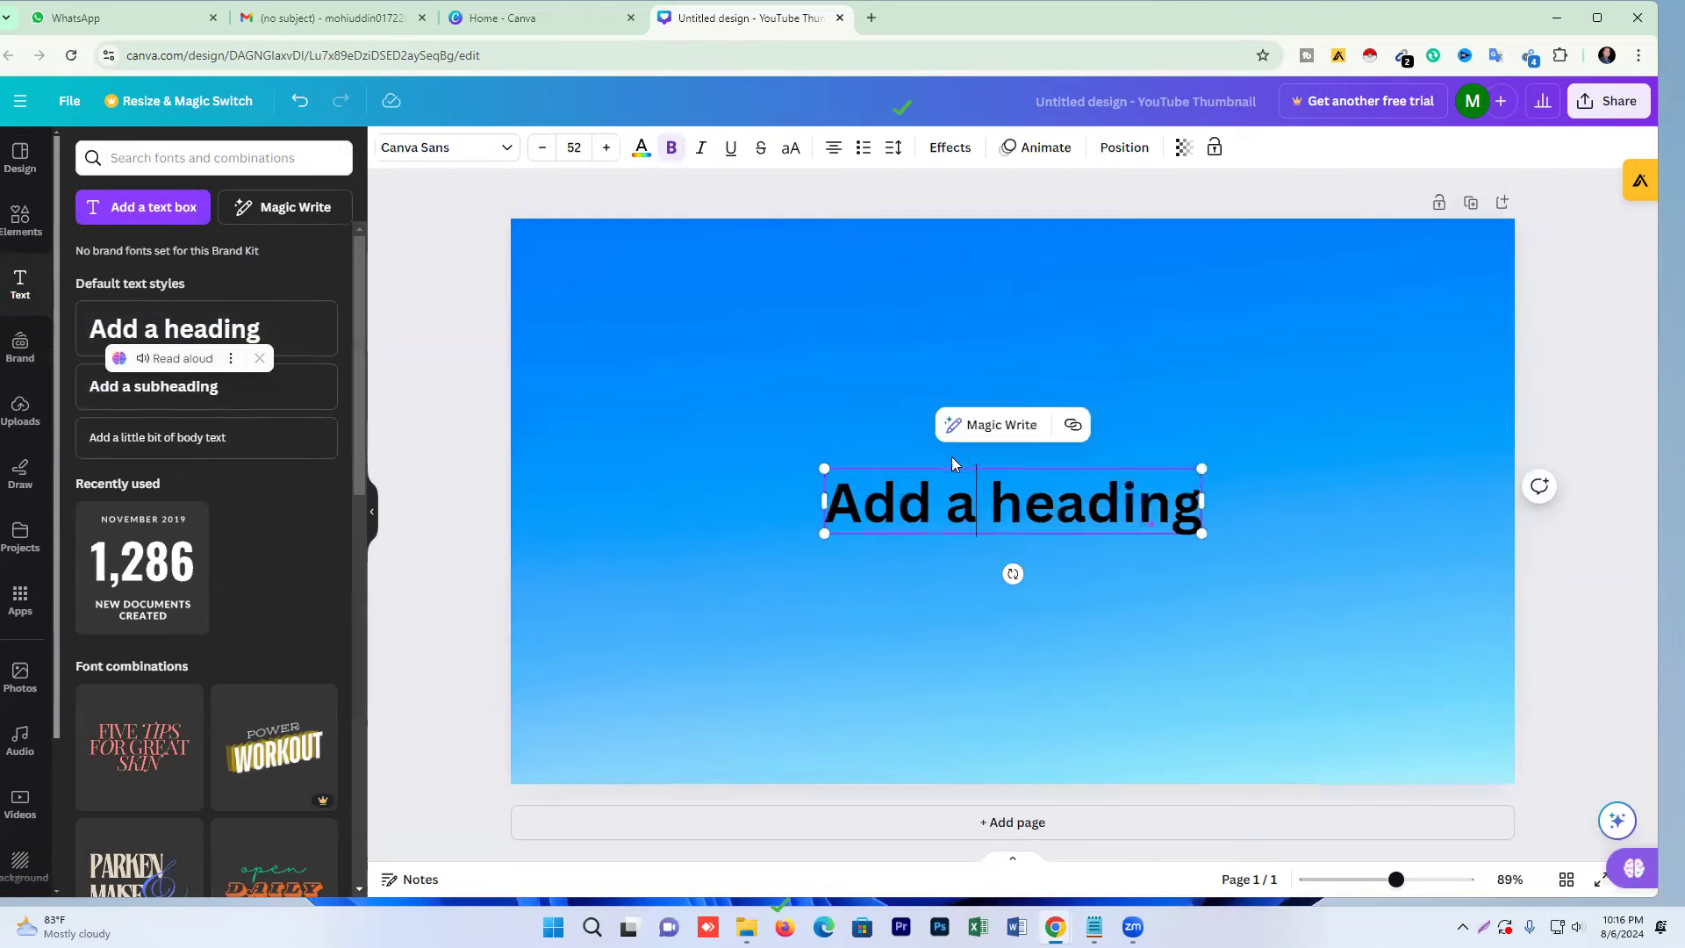
Move the heading to the upper-left corner of the page's inner margin.
drag(1023, 496, 889, 326)
click(1074, 542)
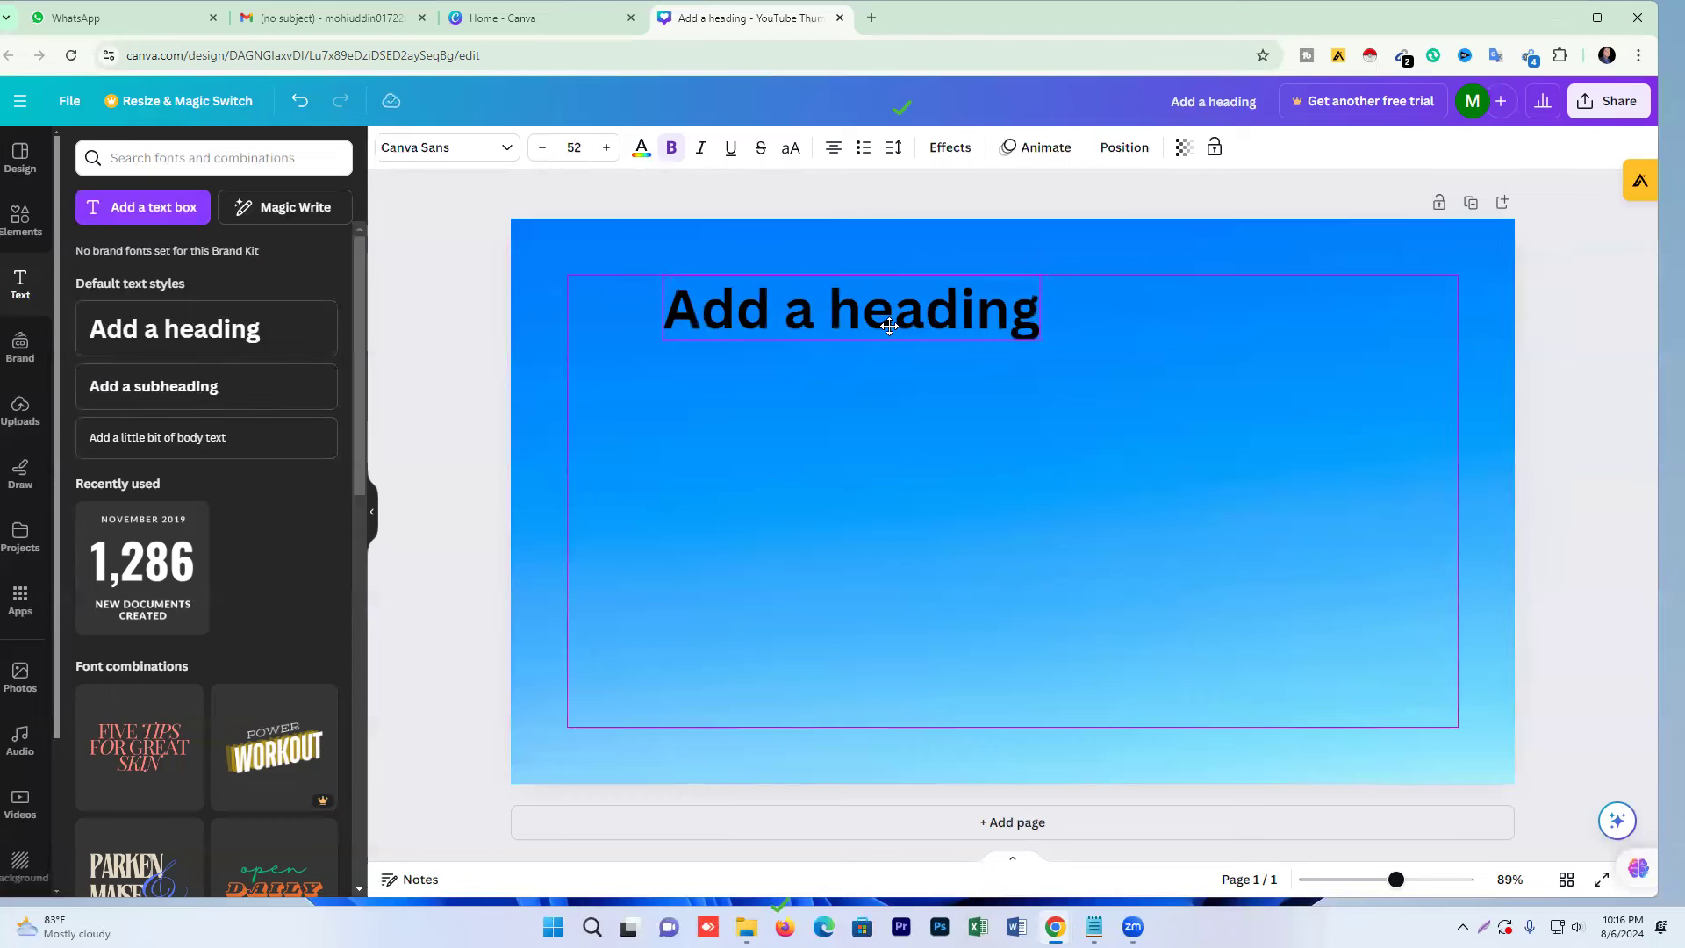
drag(889, 326, 887, 291)
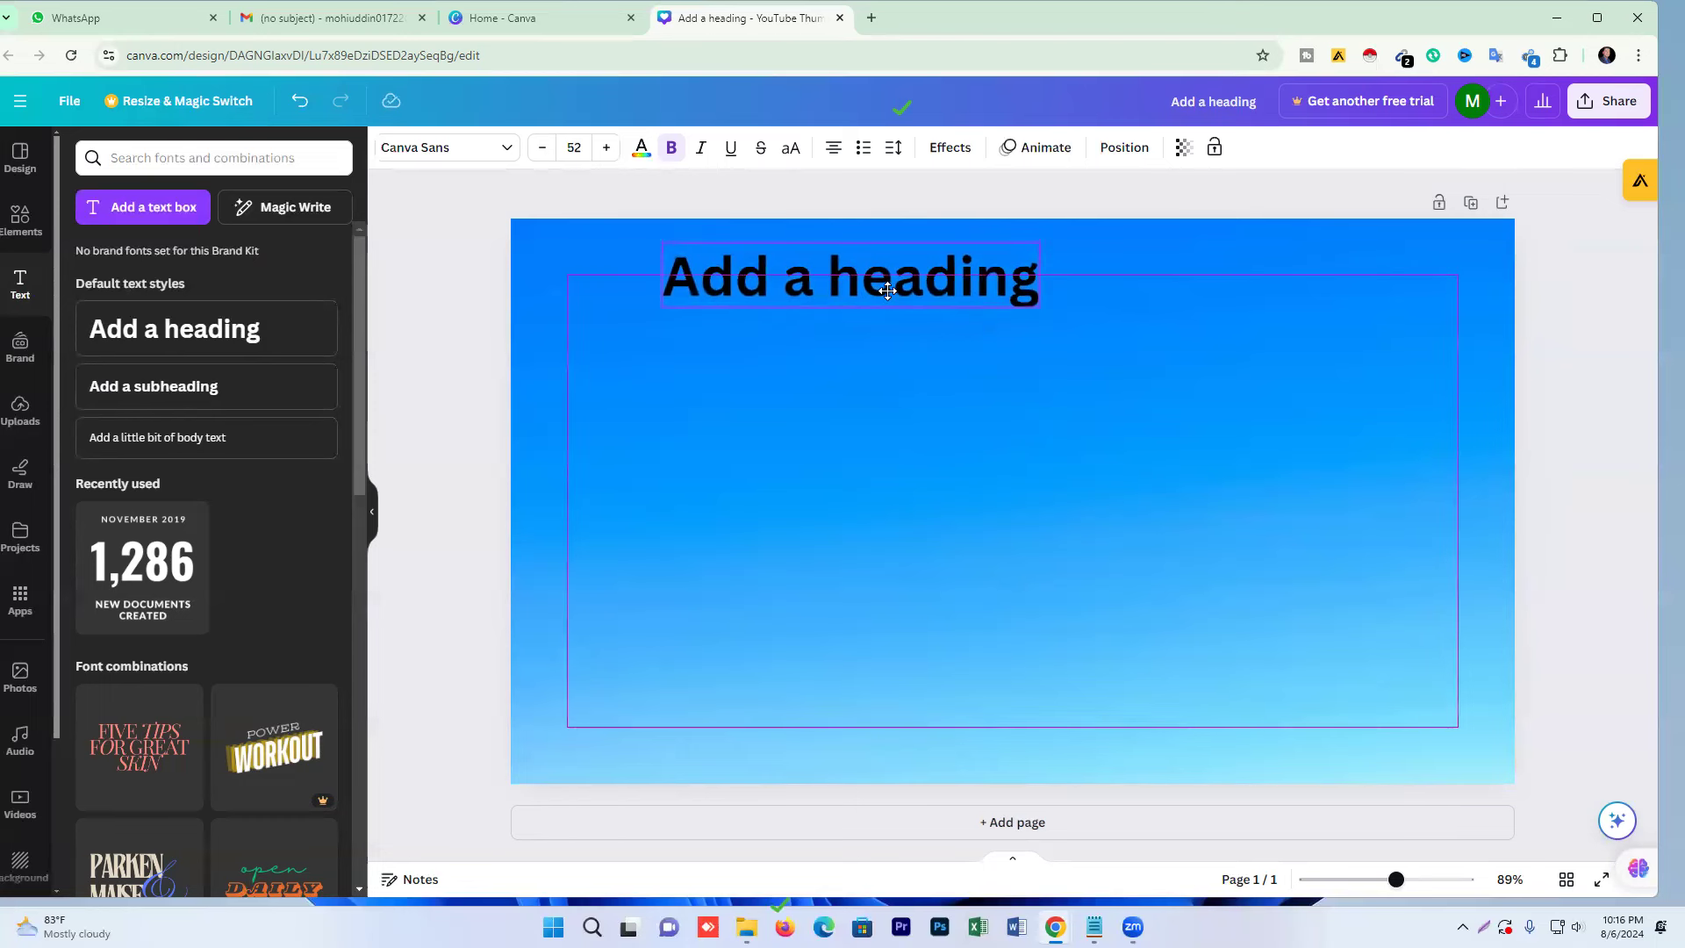
drag(887, 291, 797, 324)
Switch to the open Gmail message and copy the phrase "ব্যাকগ্রাউন্ড রিমুভ করে" from its body.
double_click(919, 320)
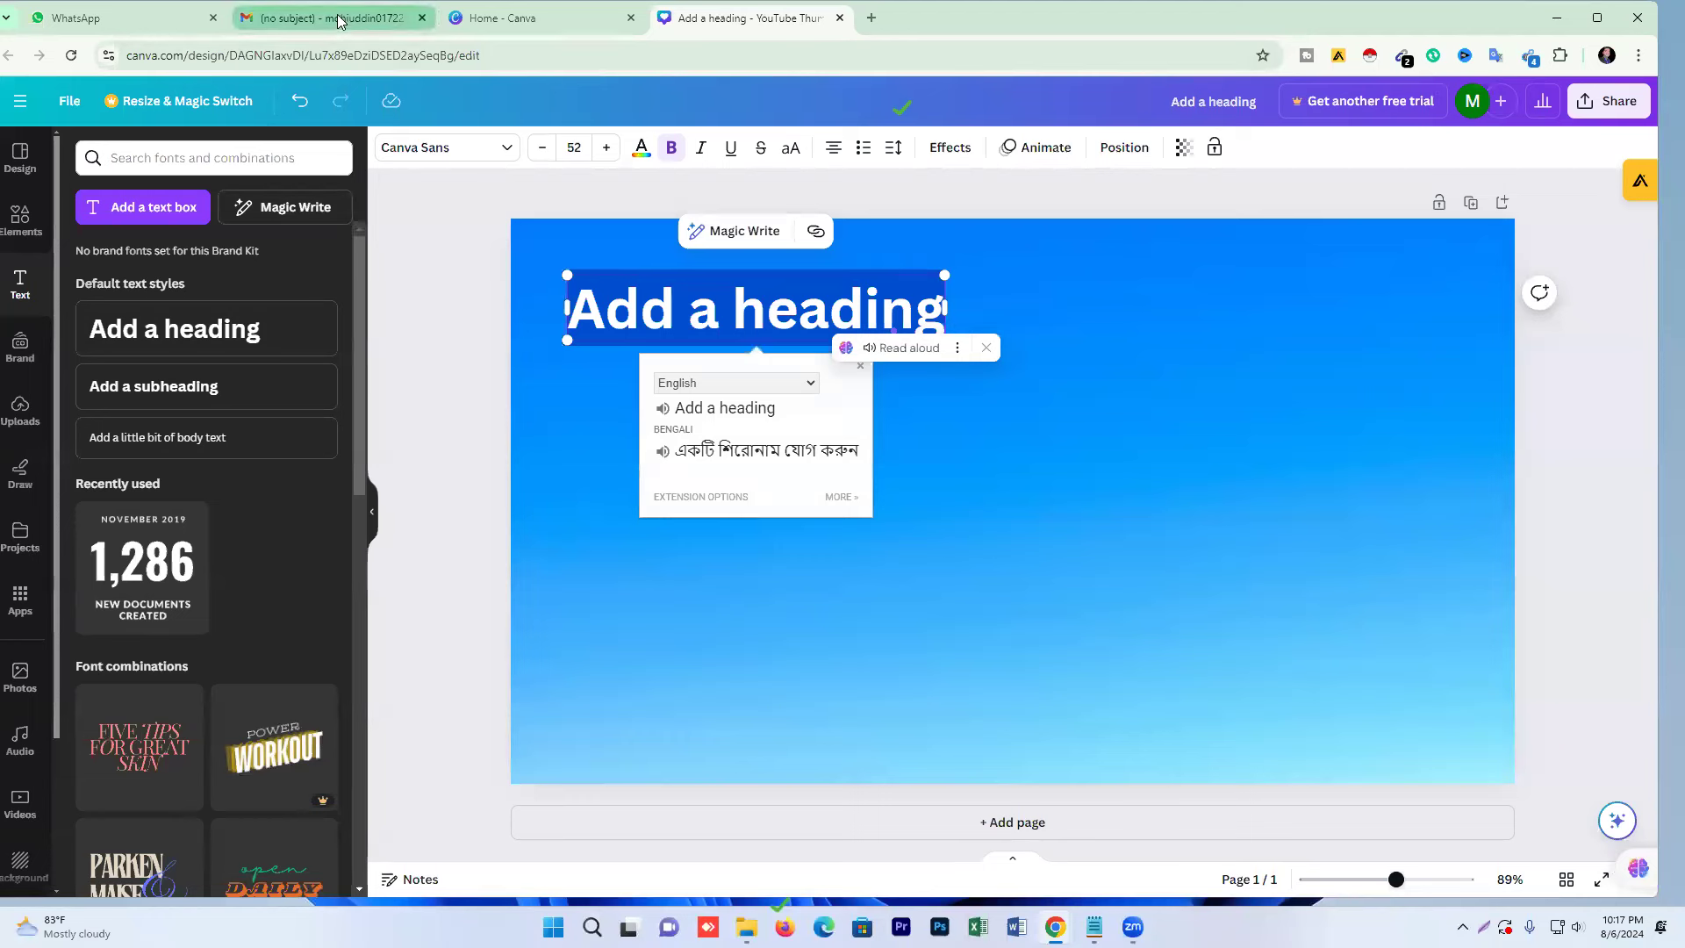
mouse_move(333, 18)
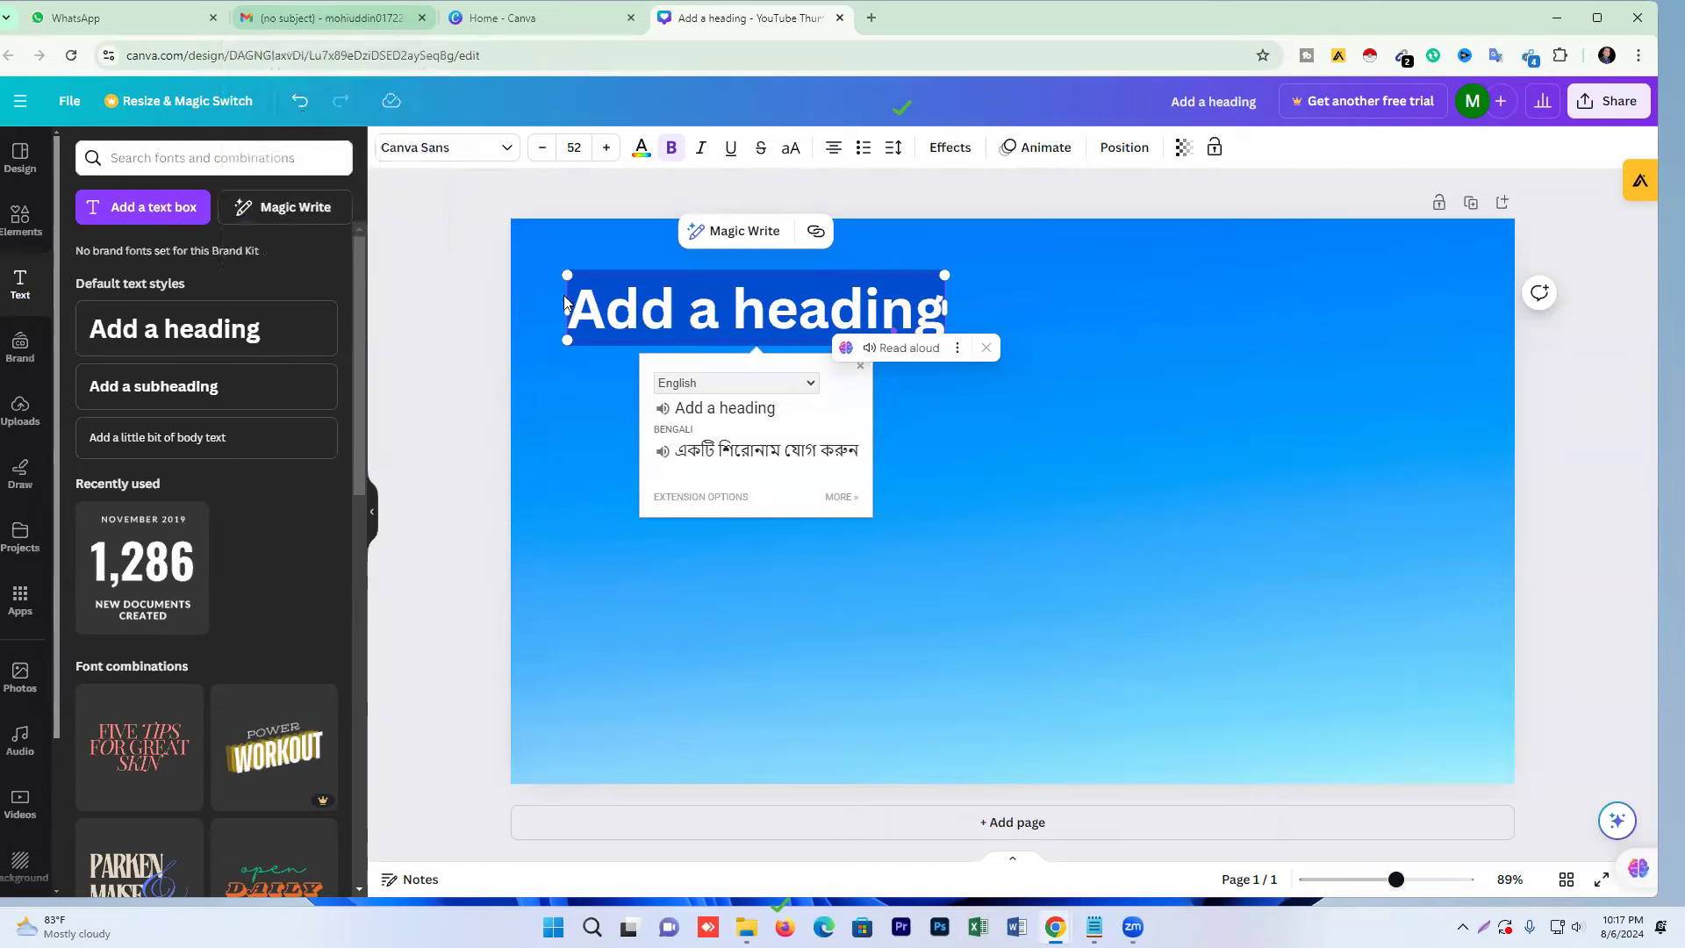
click(318, 19)
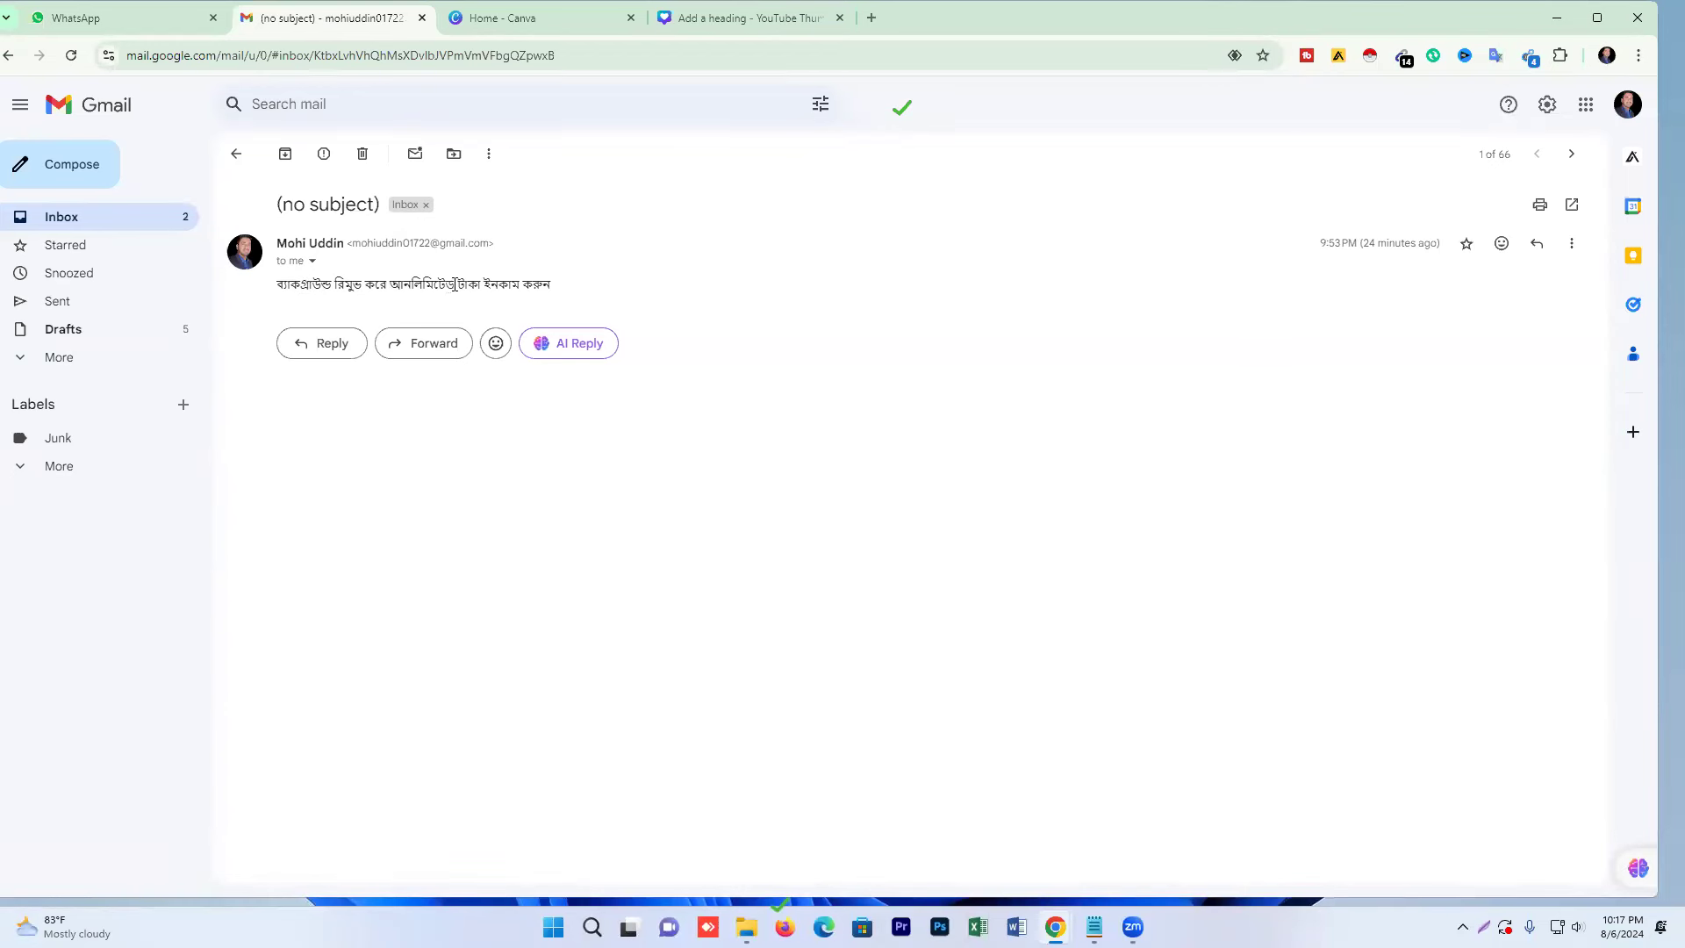
drag(387, 284, 276, 284)
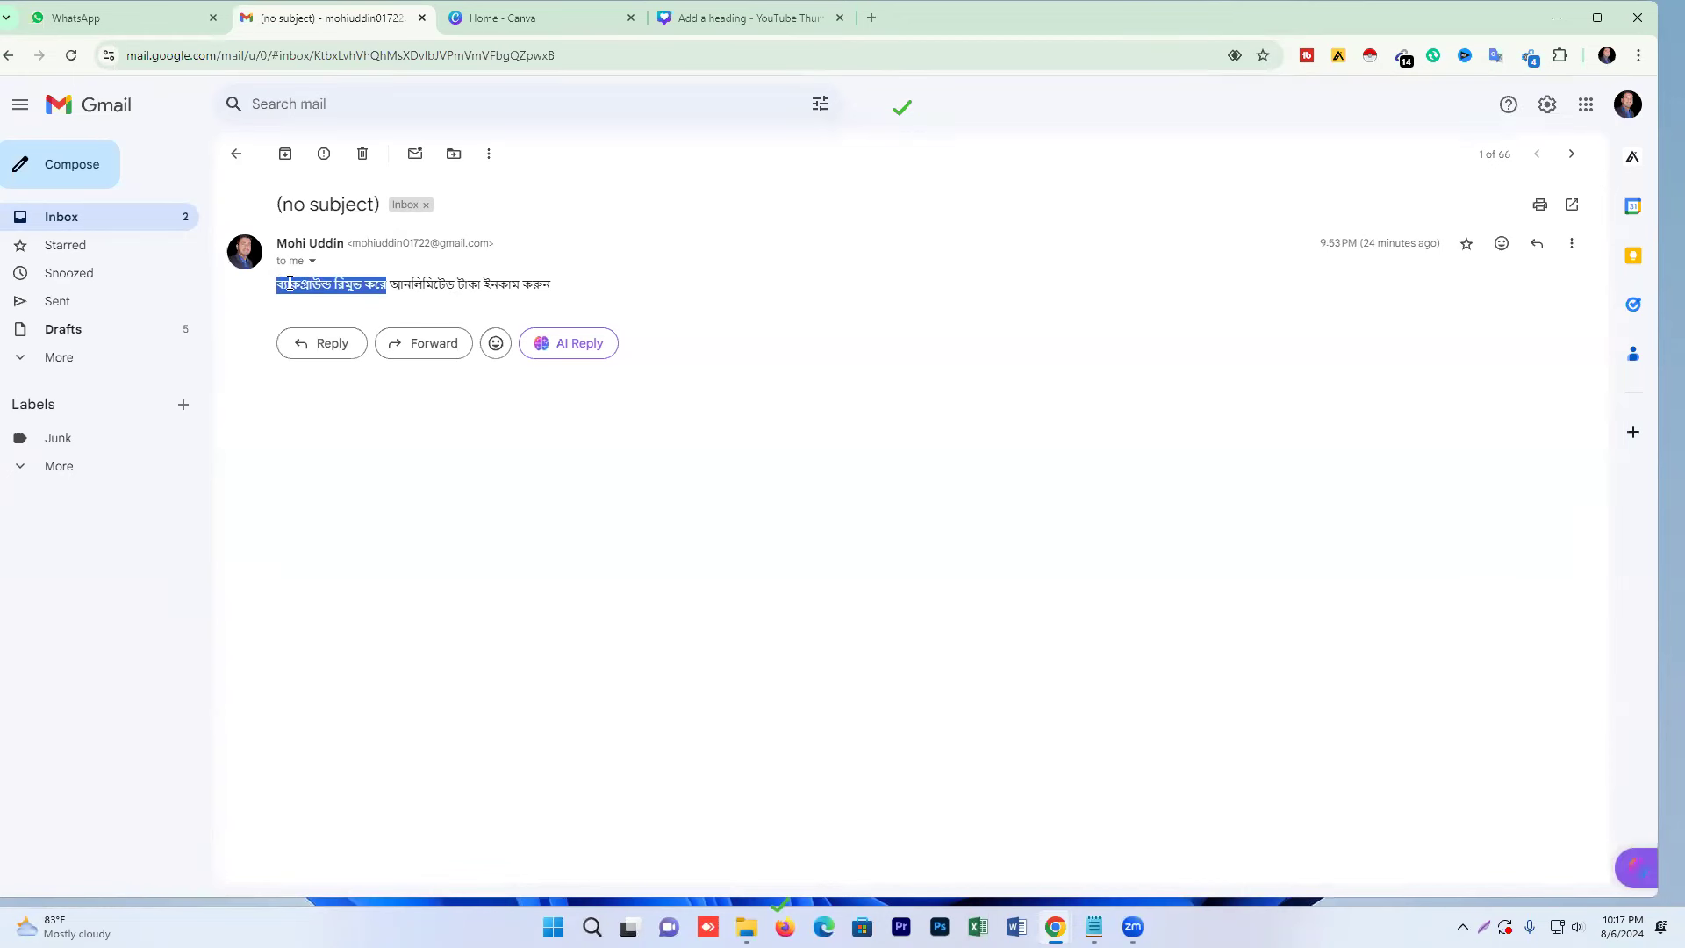
right_click(341, 287)
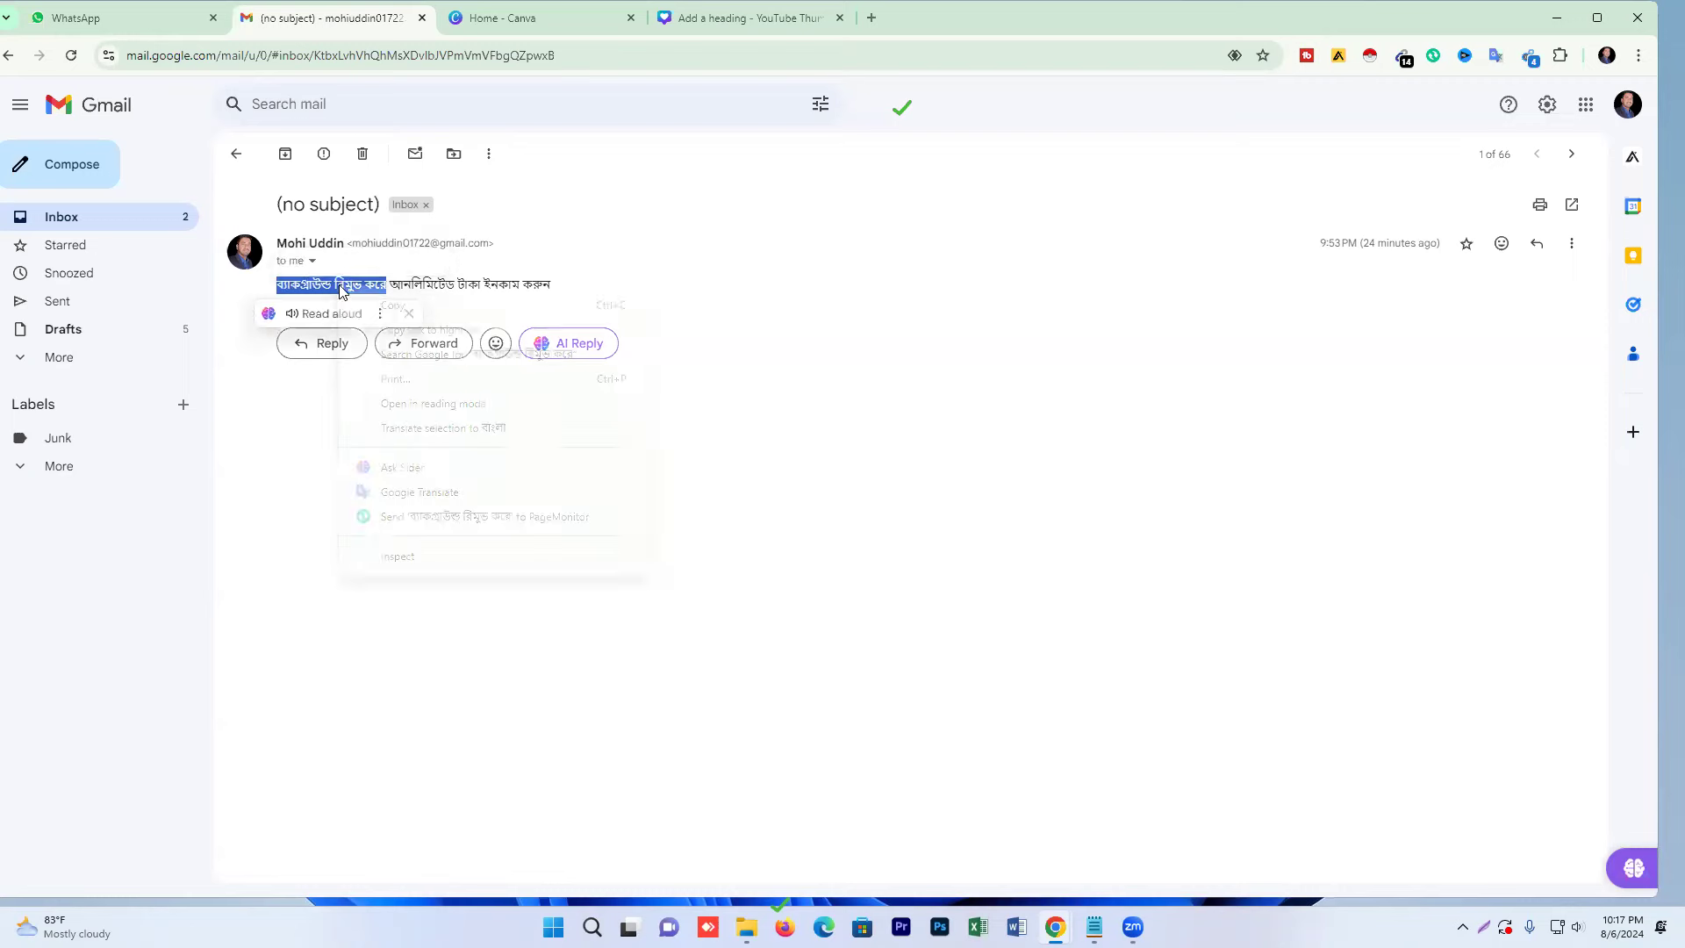
click(397, 302)
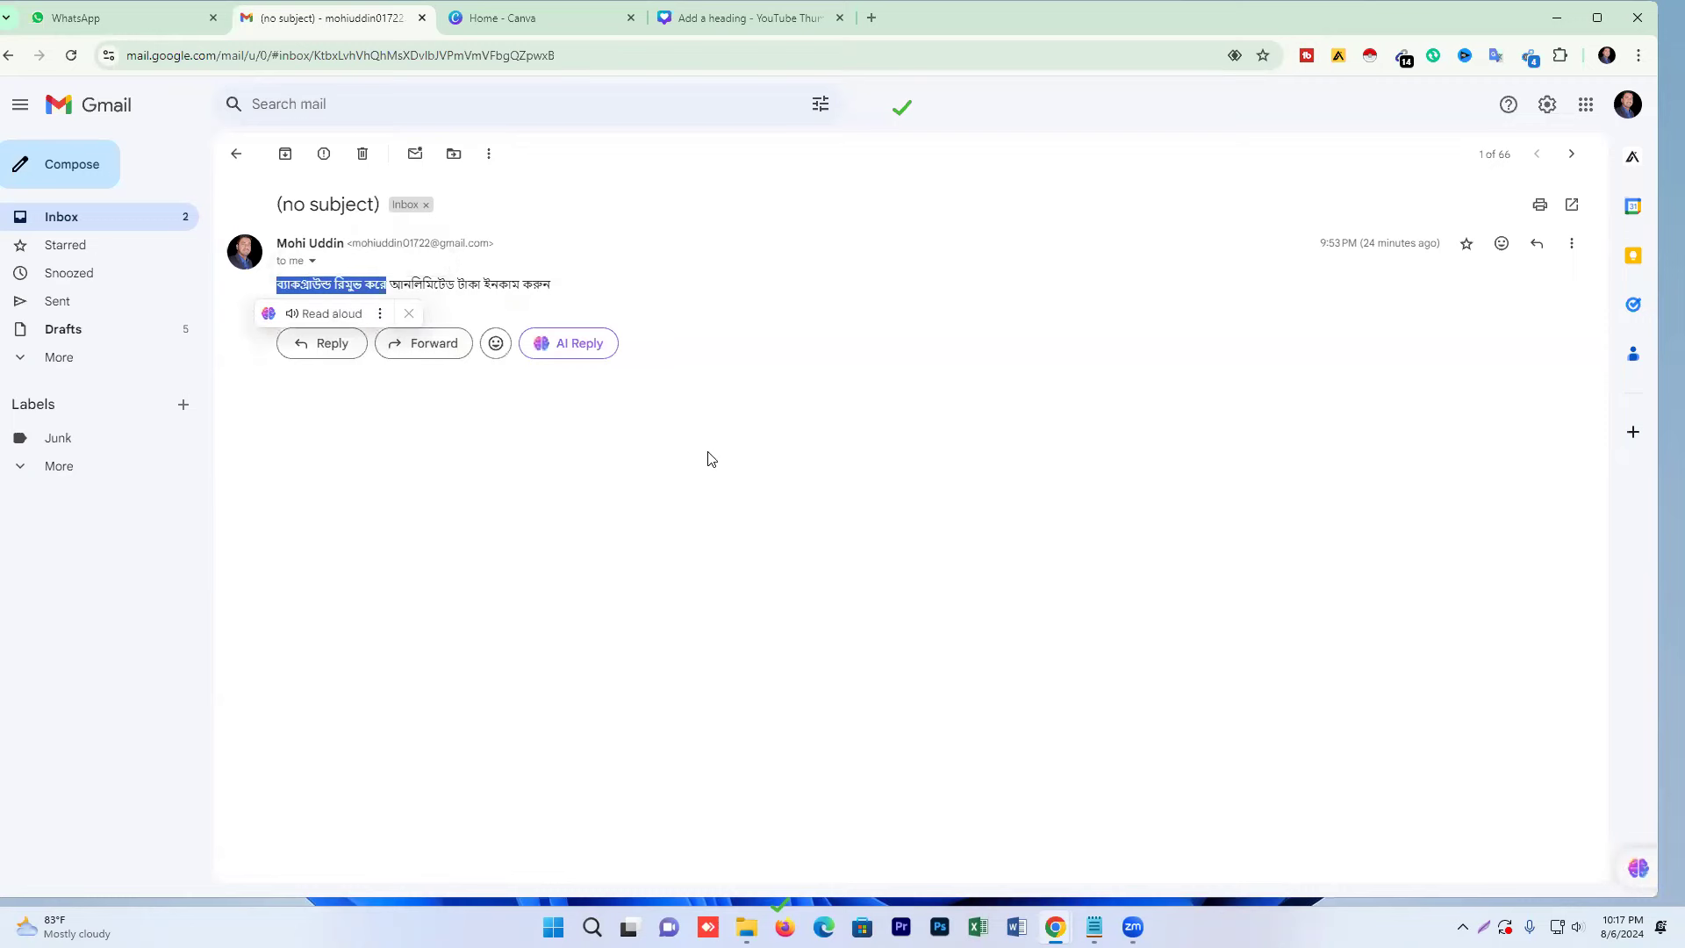
Return to the Canva design and replace the heading's placeholder text with the copied phrase "ব্যাকগ্রাউন্ড রিমুভ করে".
click(720, 17)
double_click(763, 315)
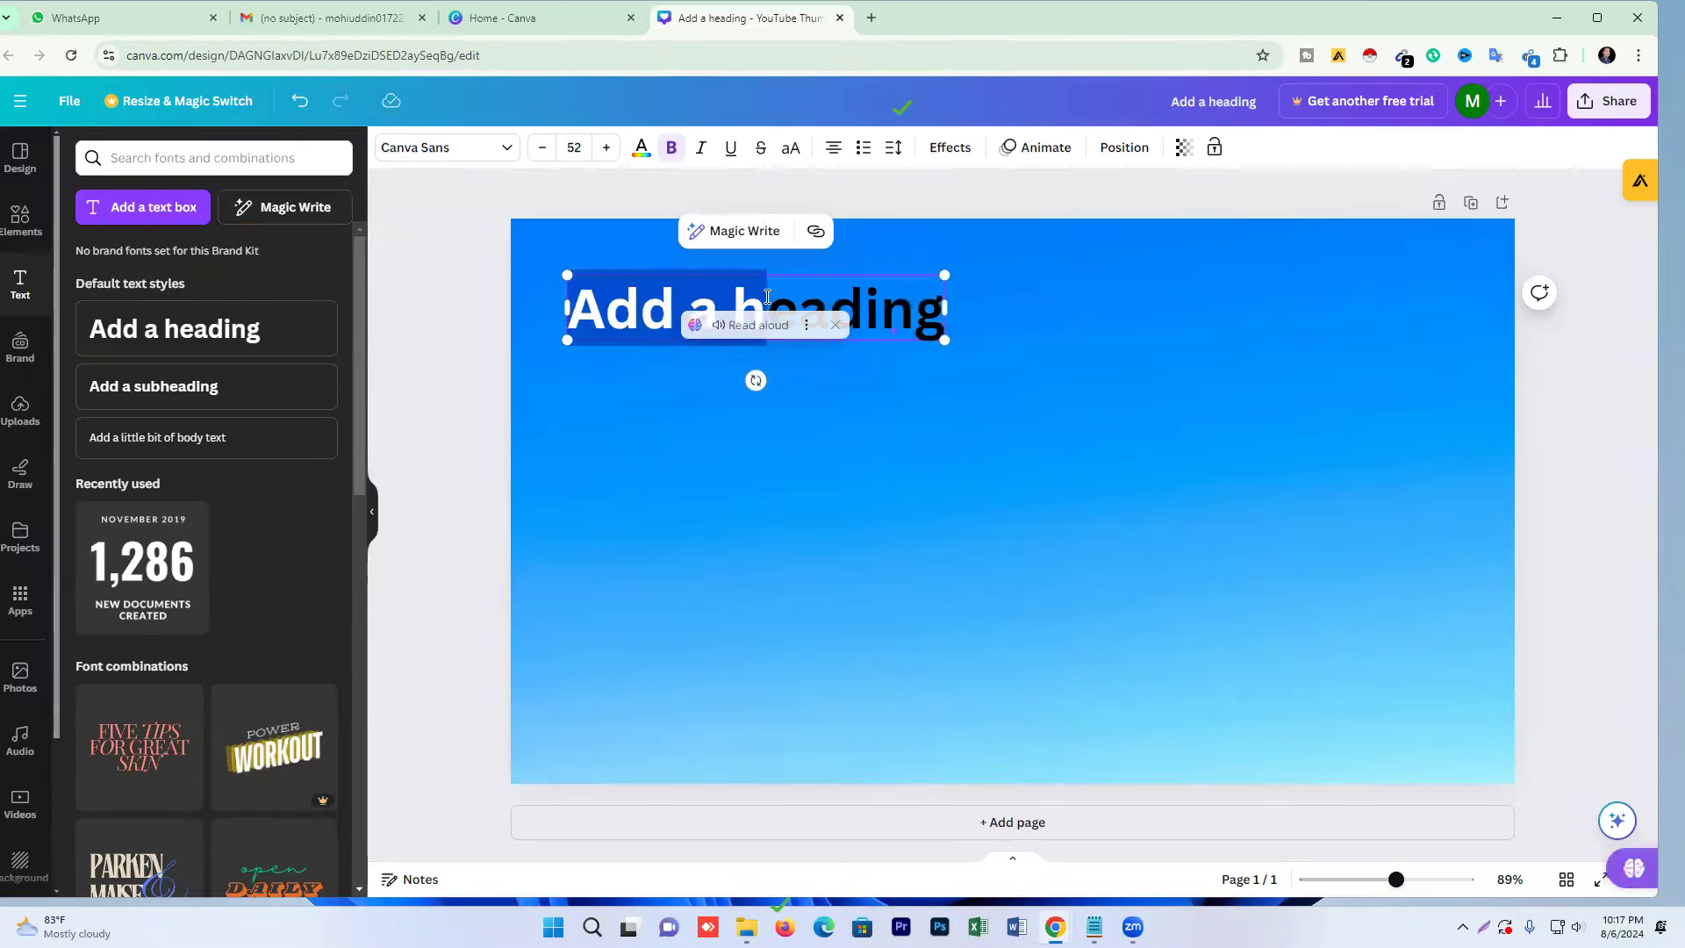
click(880, 312)
click(922, 385)
click(881, 297)
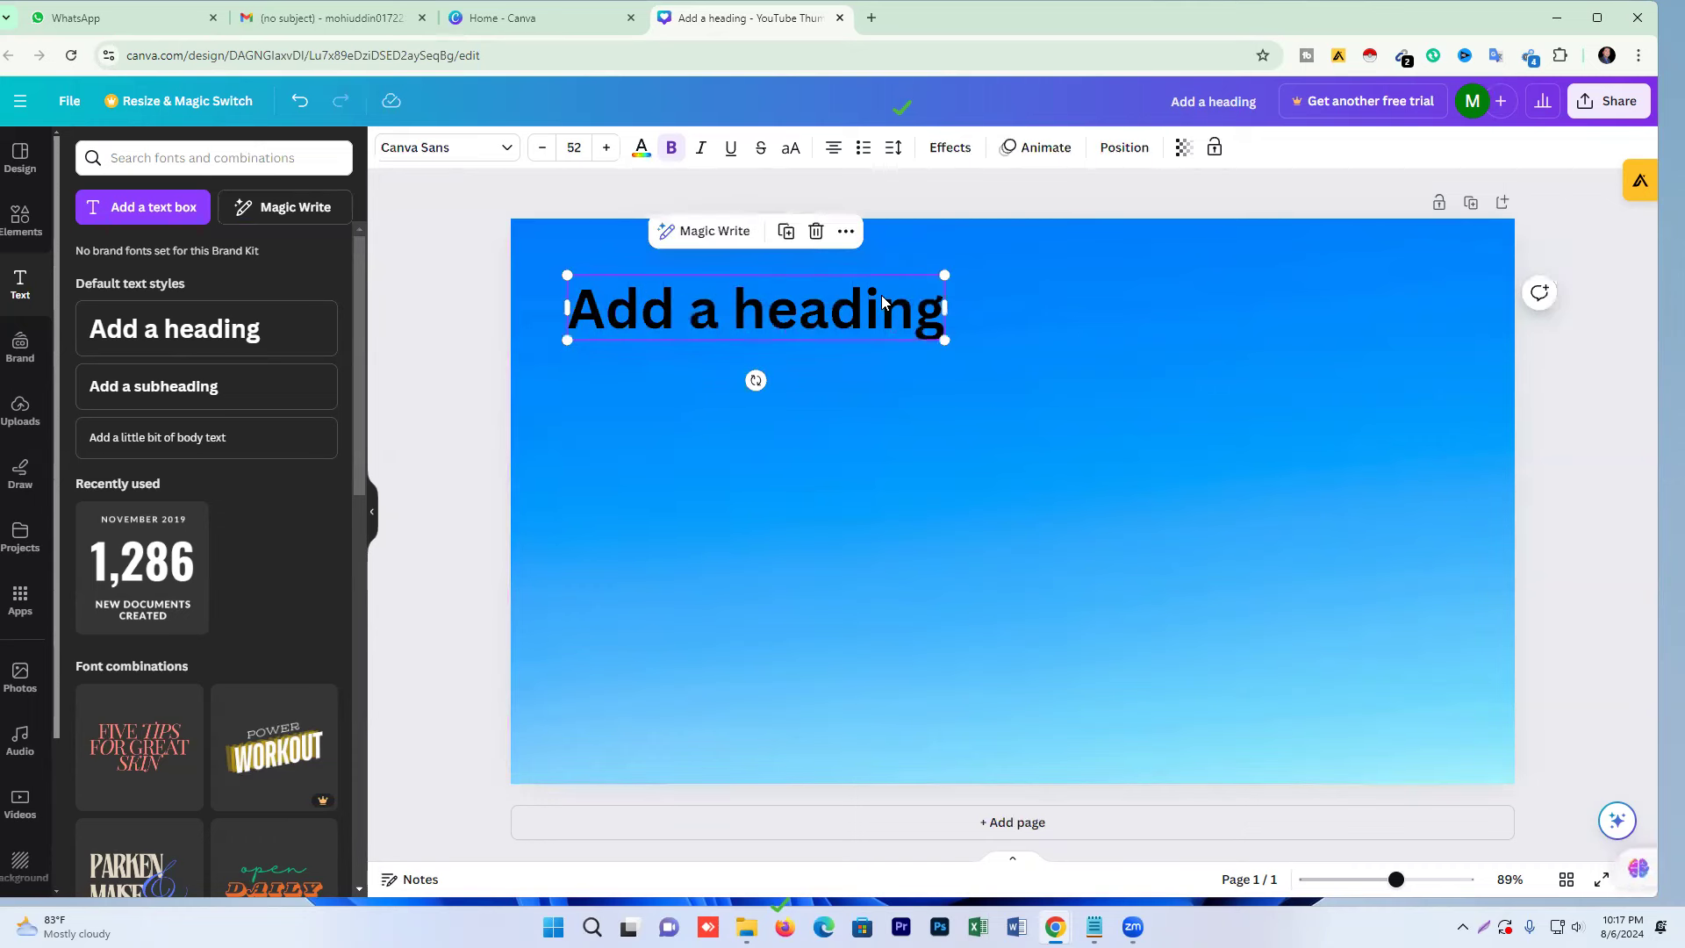
double_click(881, 295)
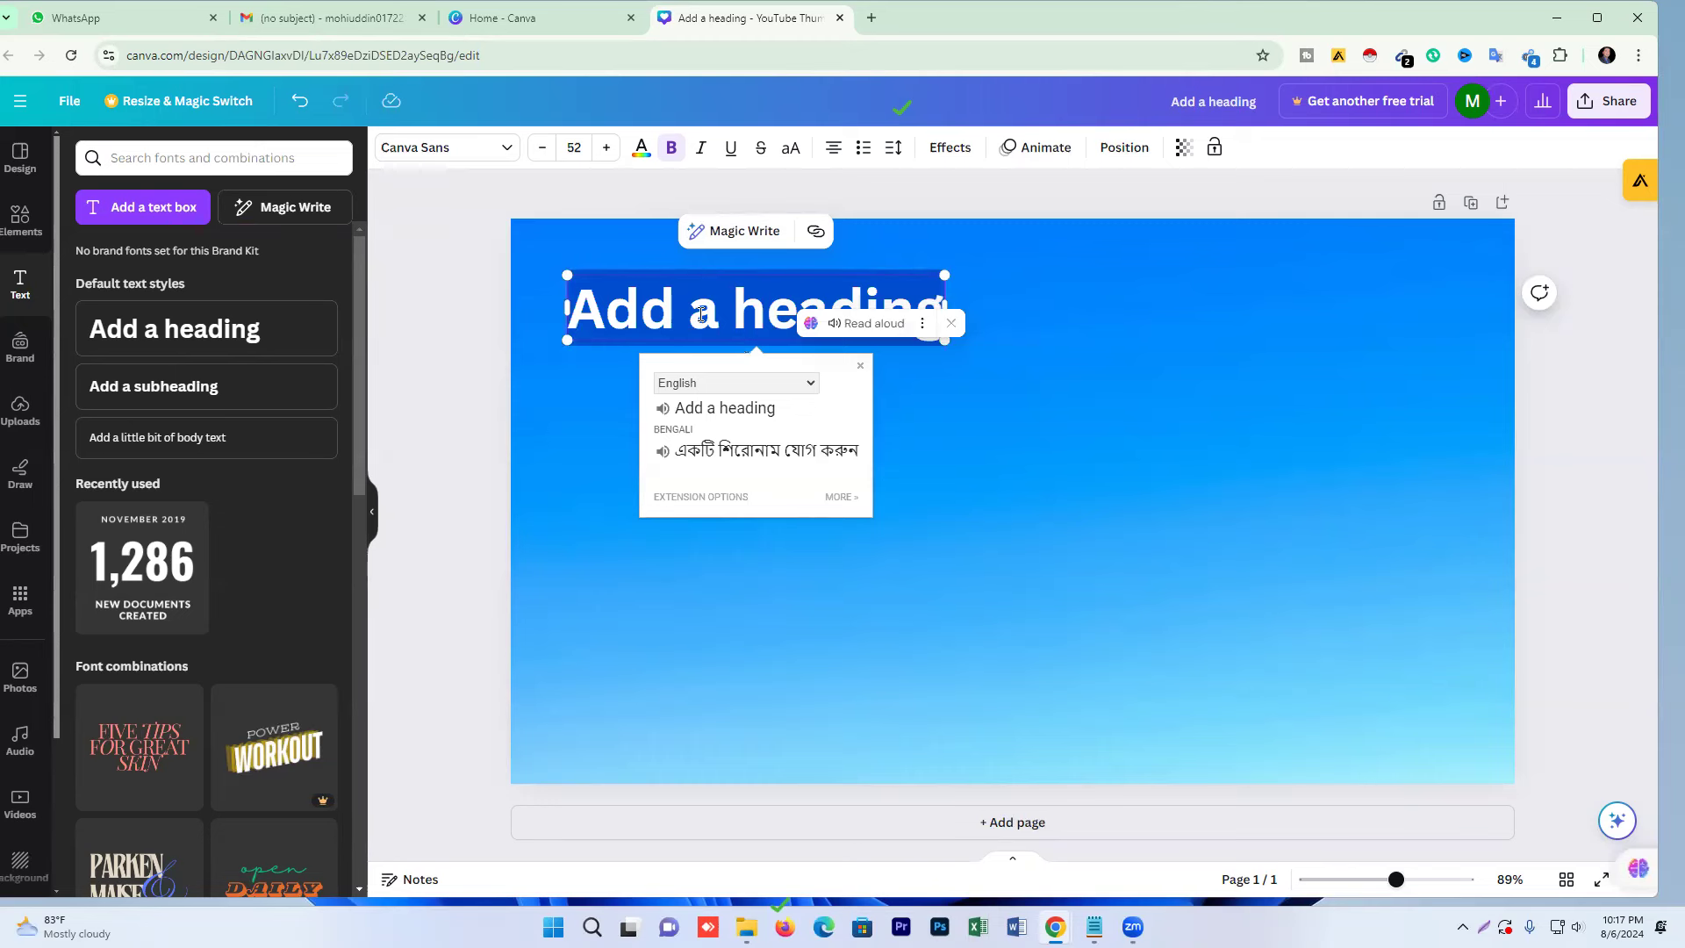
right_click(701, 314)
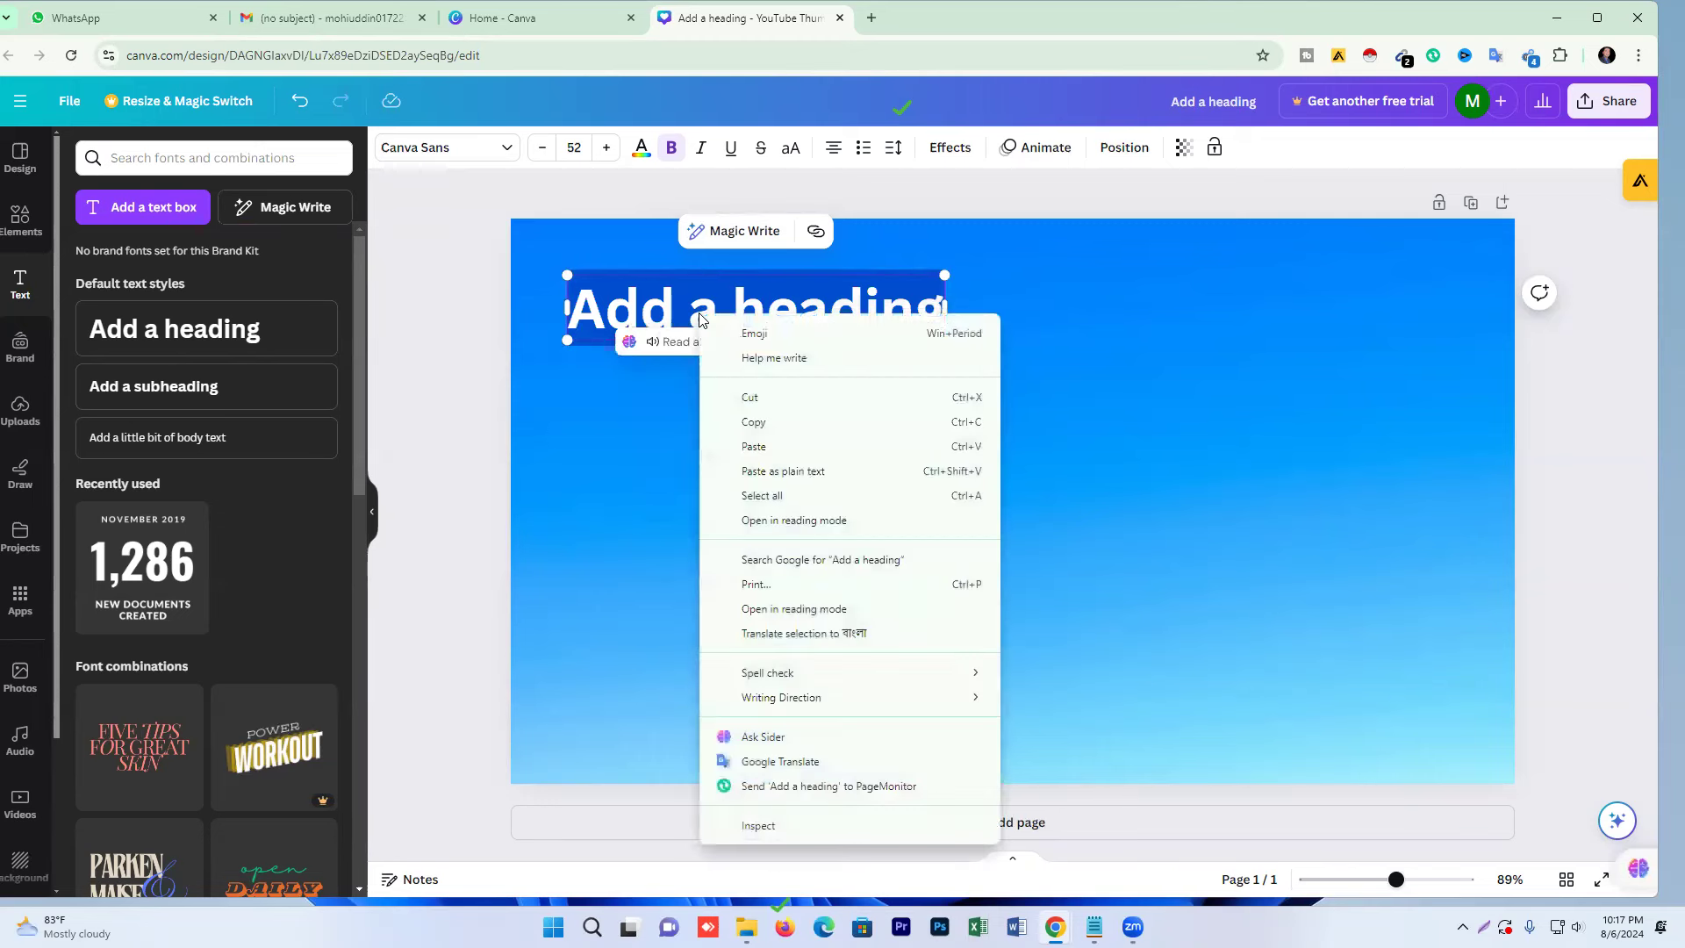
click(752, 447)
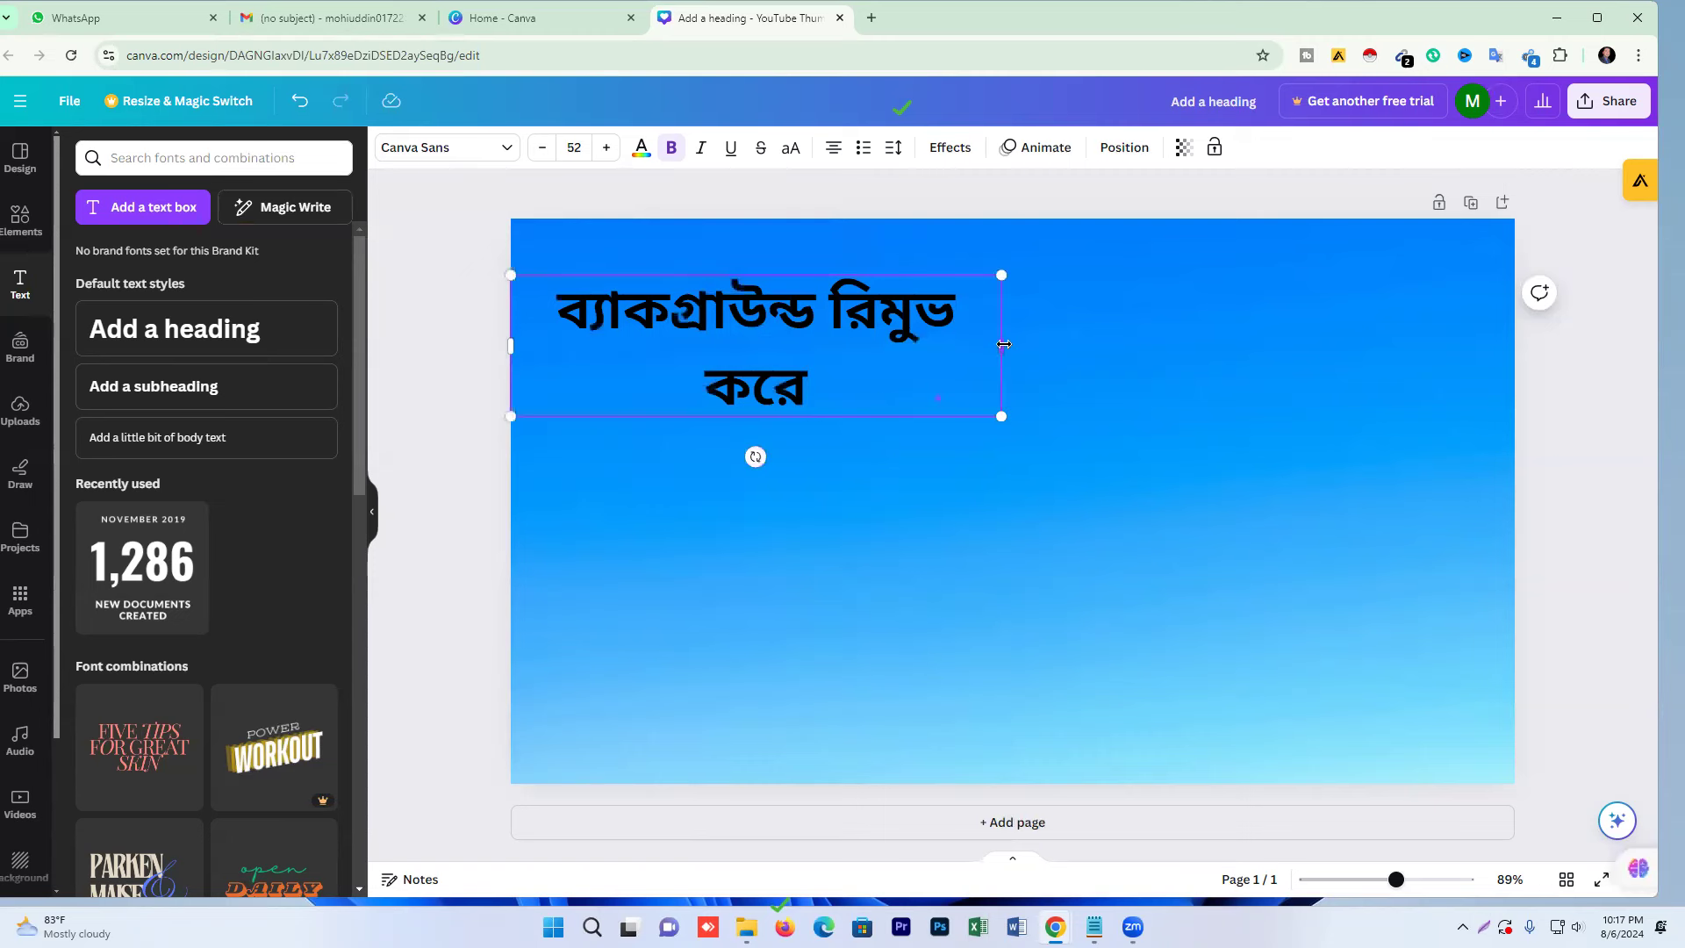
Widen the heading's text box so the phrase fits on one line, and shift it inside the page's left margin.
drag(1003, 343, 1044, 332)
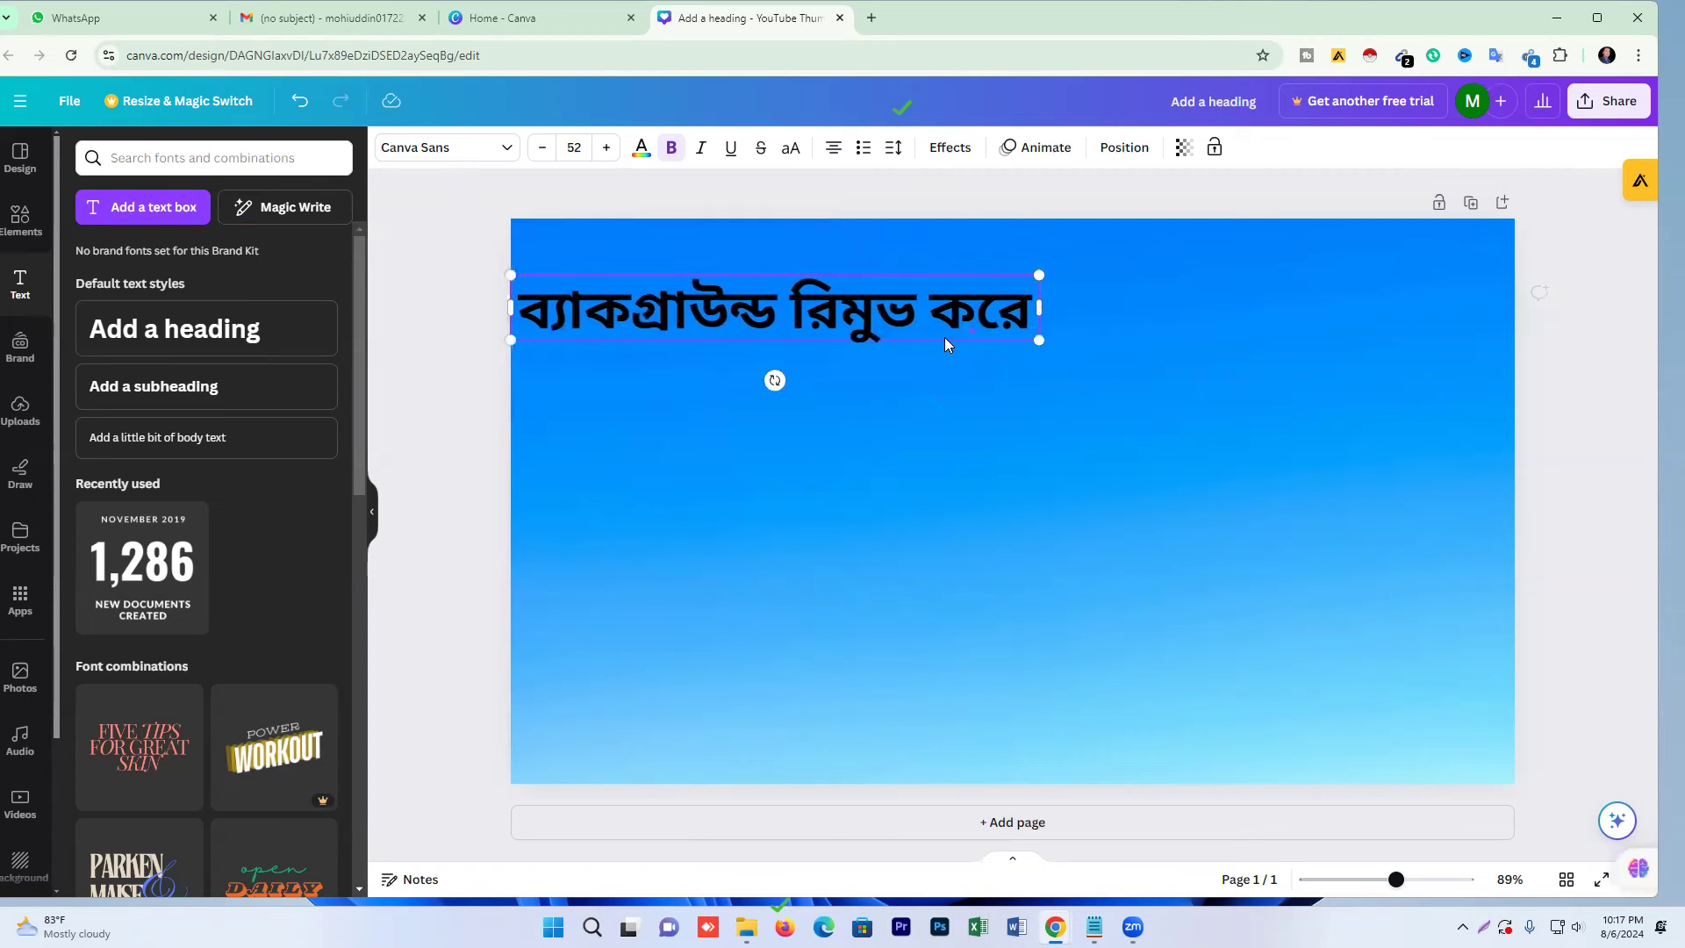
click(725, 454)
click(686, 330)
drag(687, 330, 748, 316)
click(781, 426)
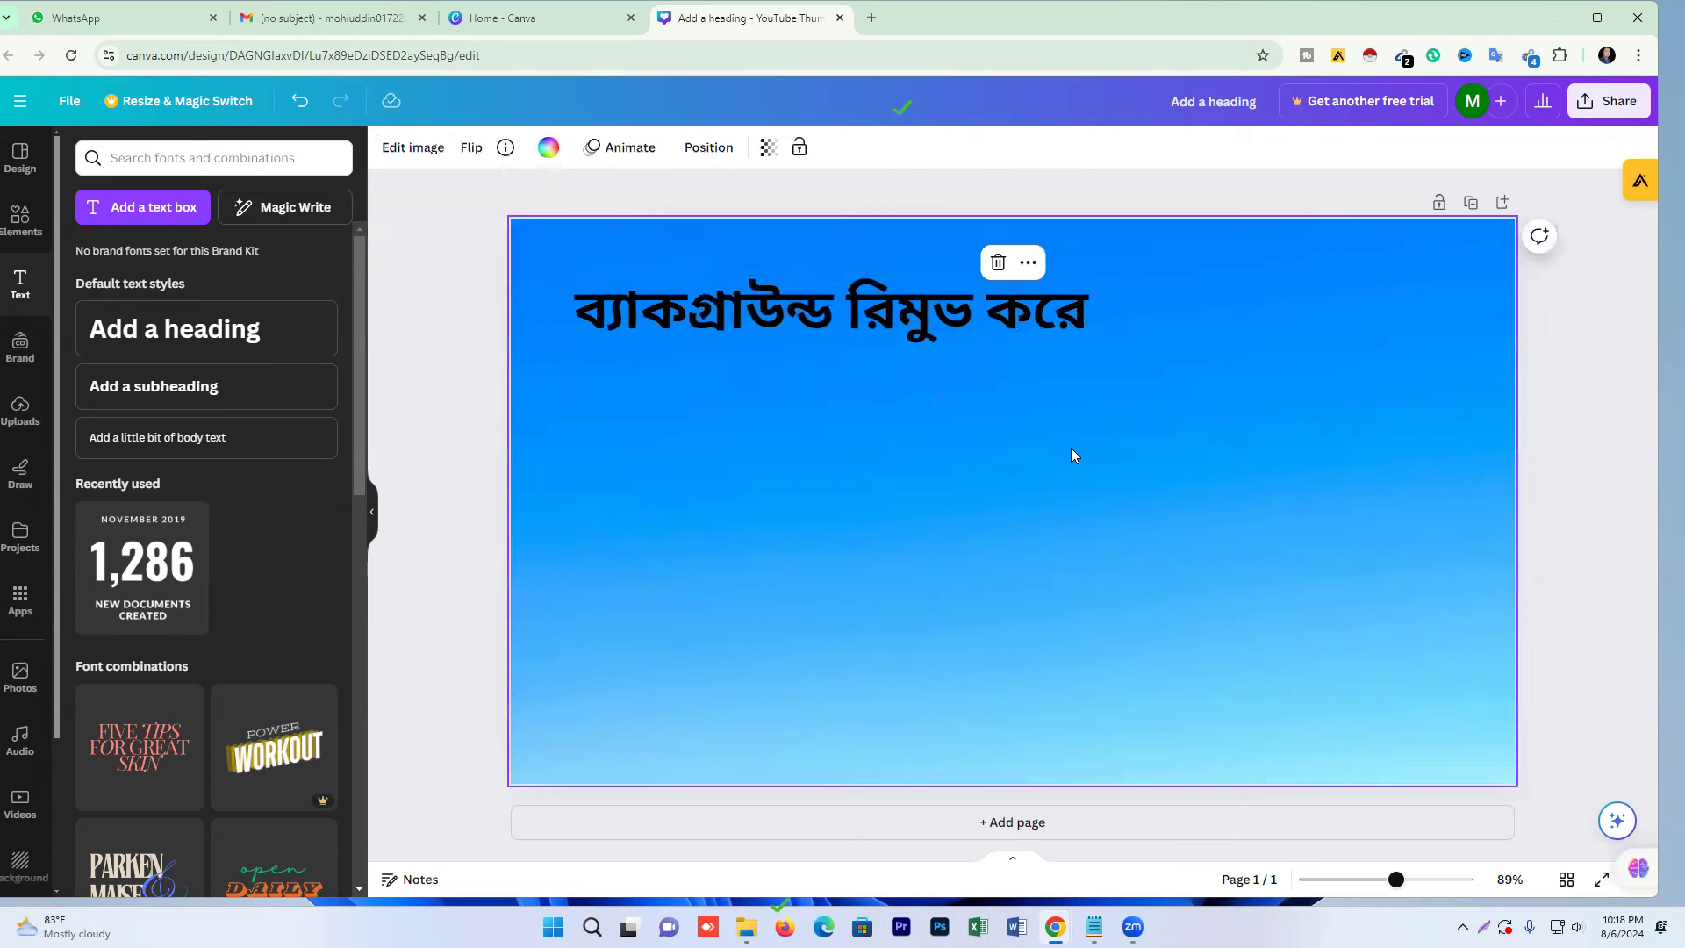
Color the whole heading with the default solid yellow and move it to the right of the page's center.
click(821, 314)
drag(1086, 307, 593, 307)
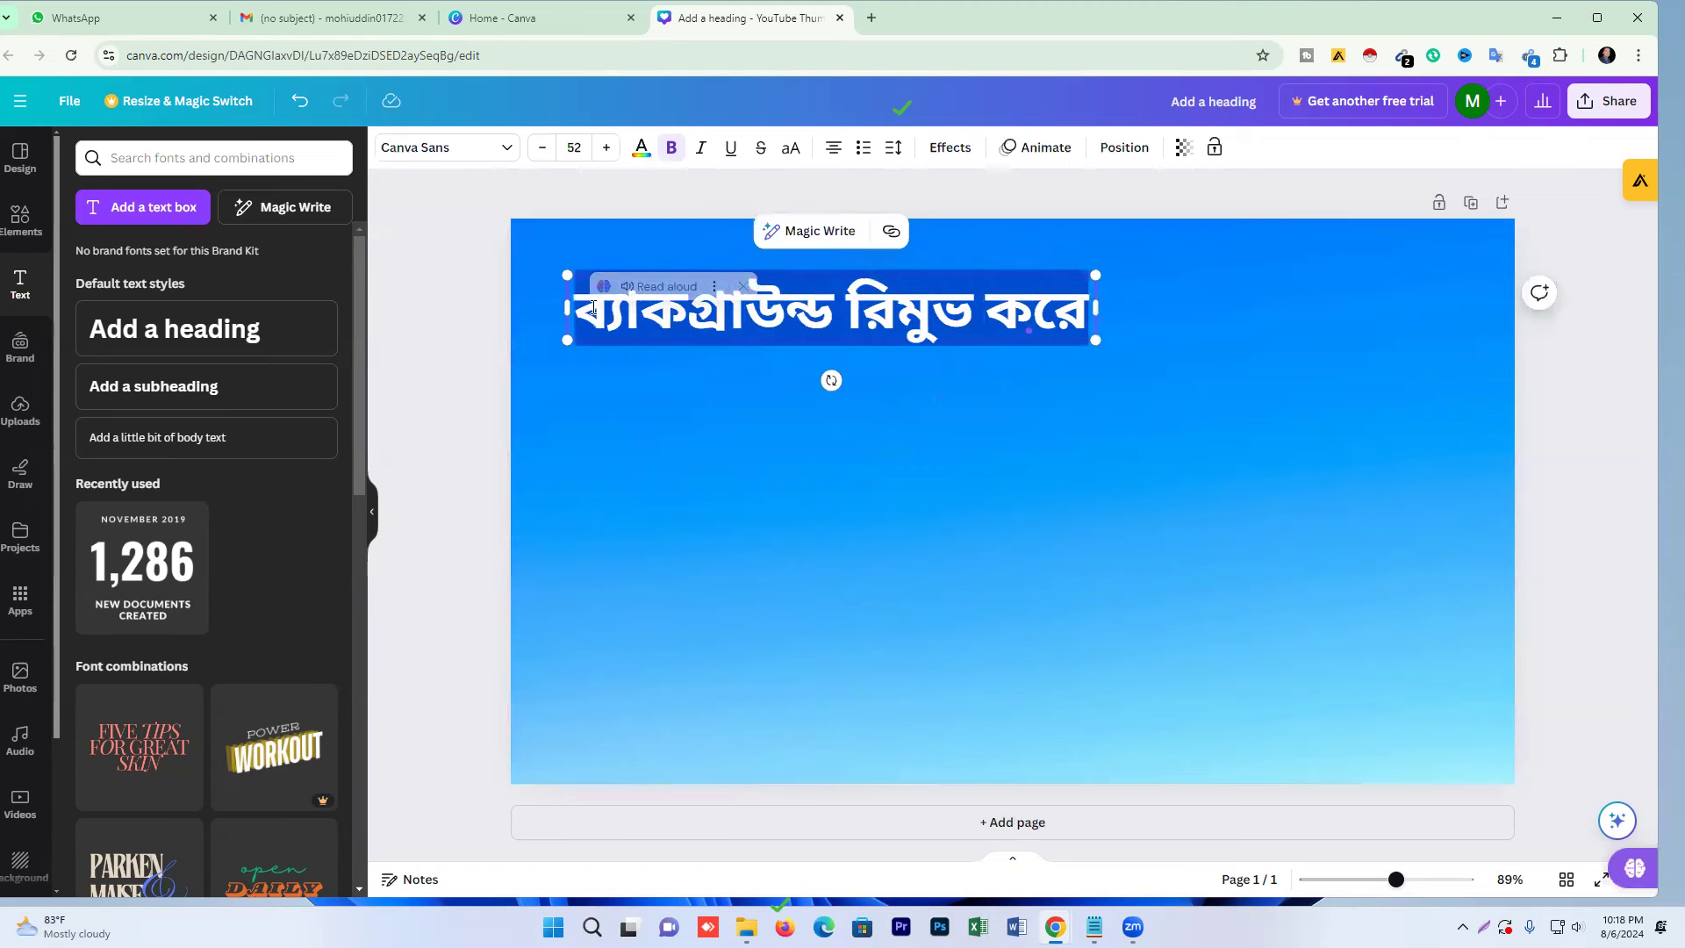
click(642, 147)
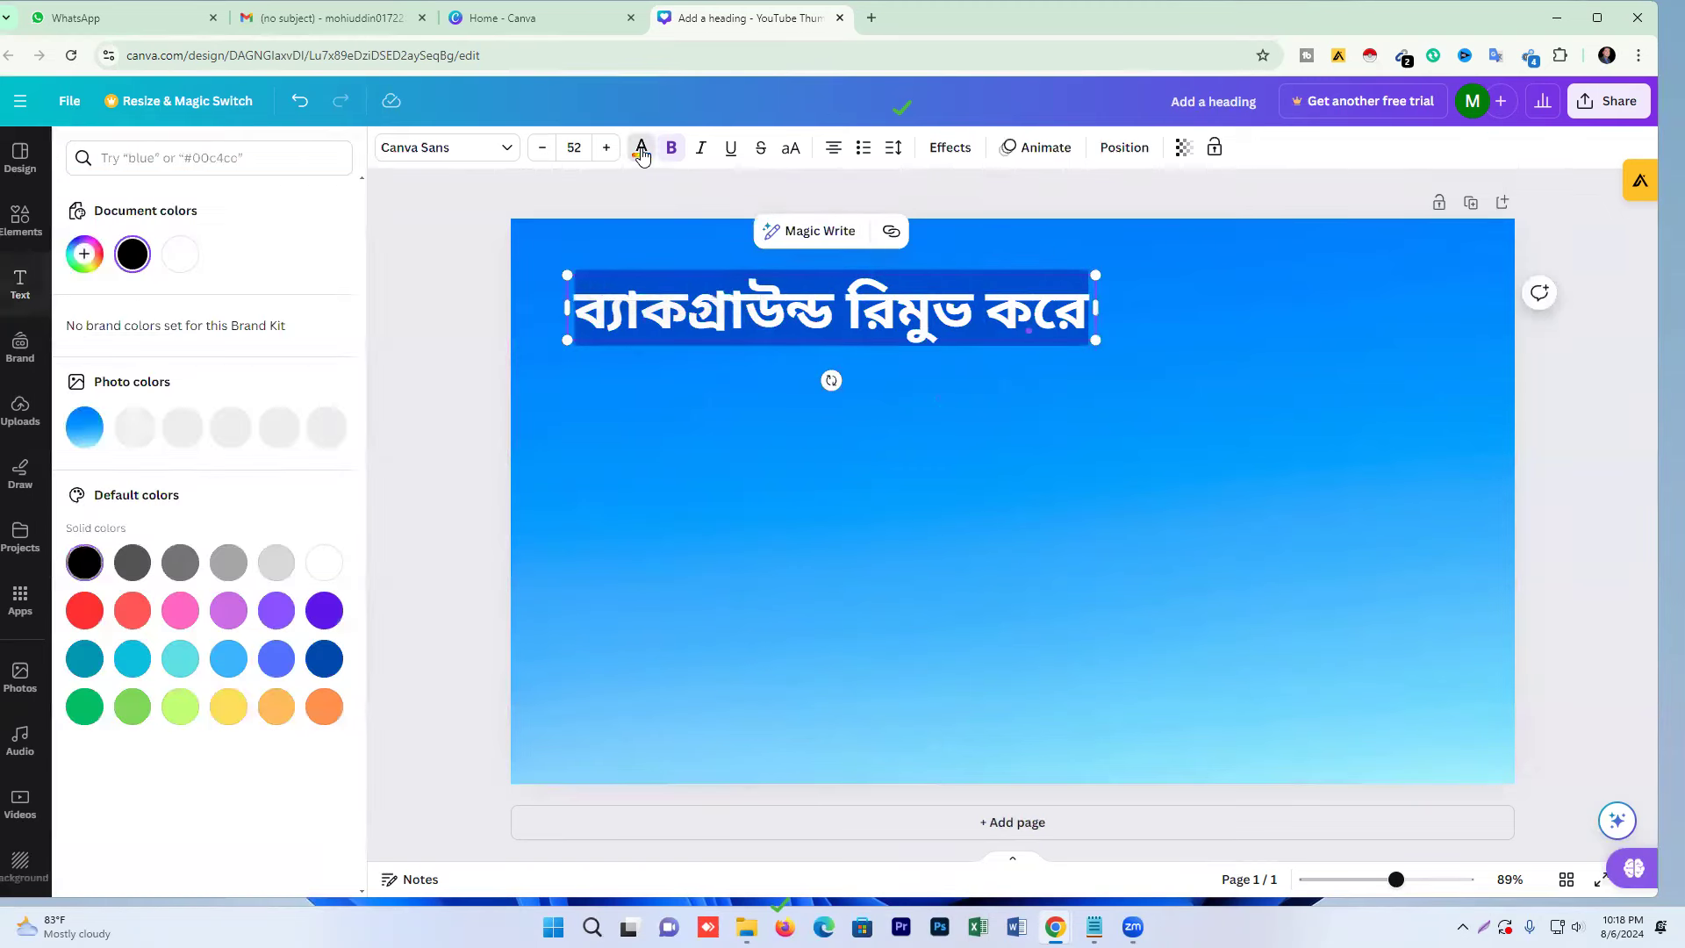
click(229, 705)
click(773, 554)
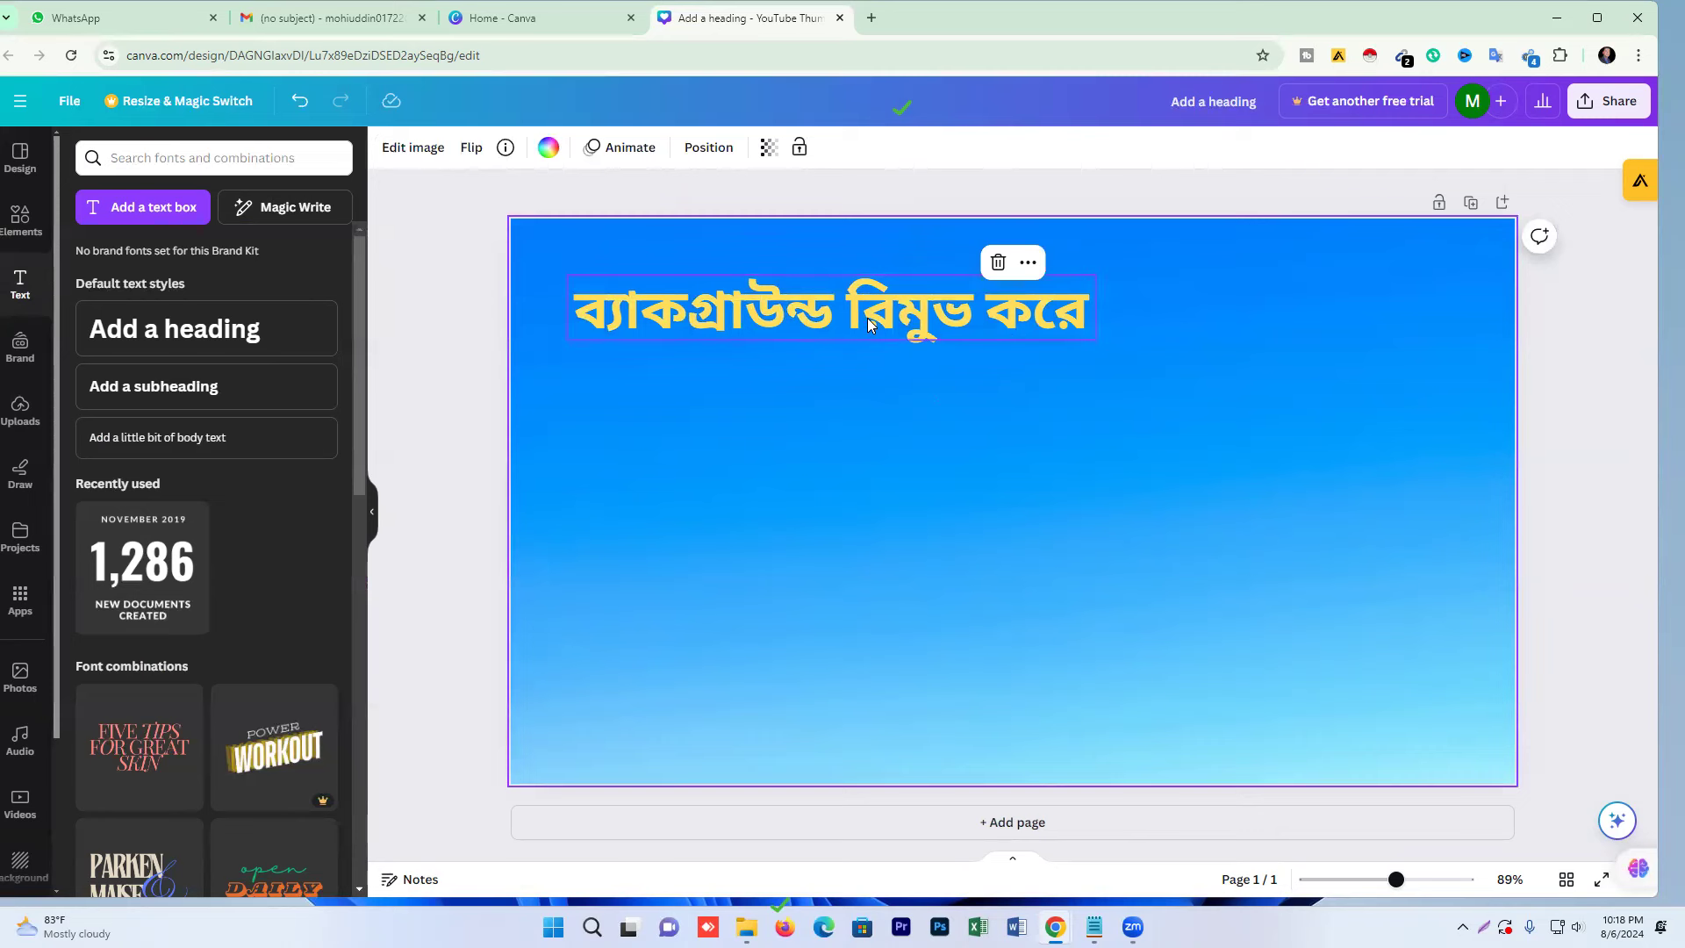
click(790, 313)
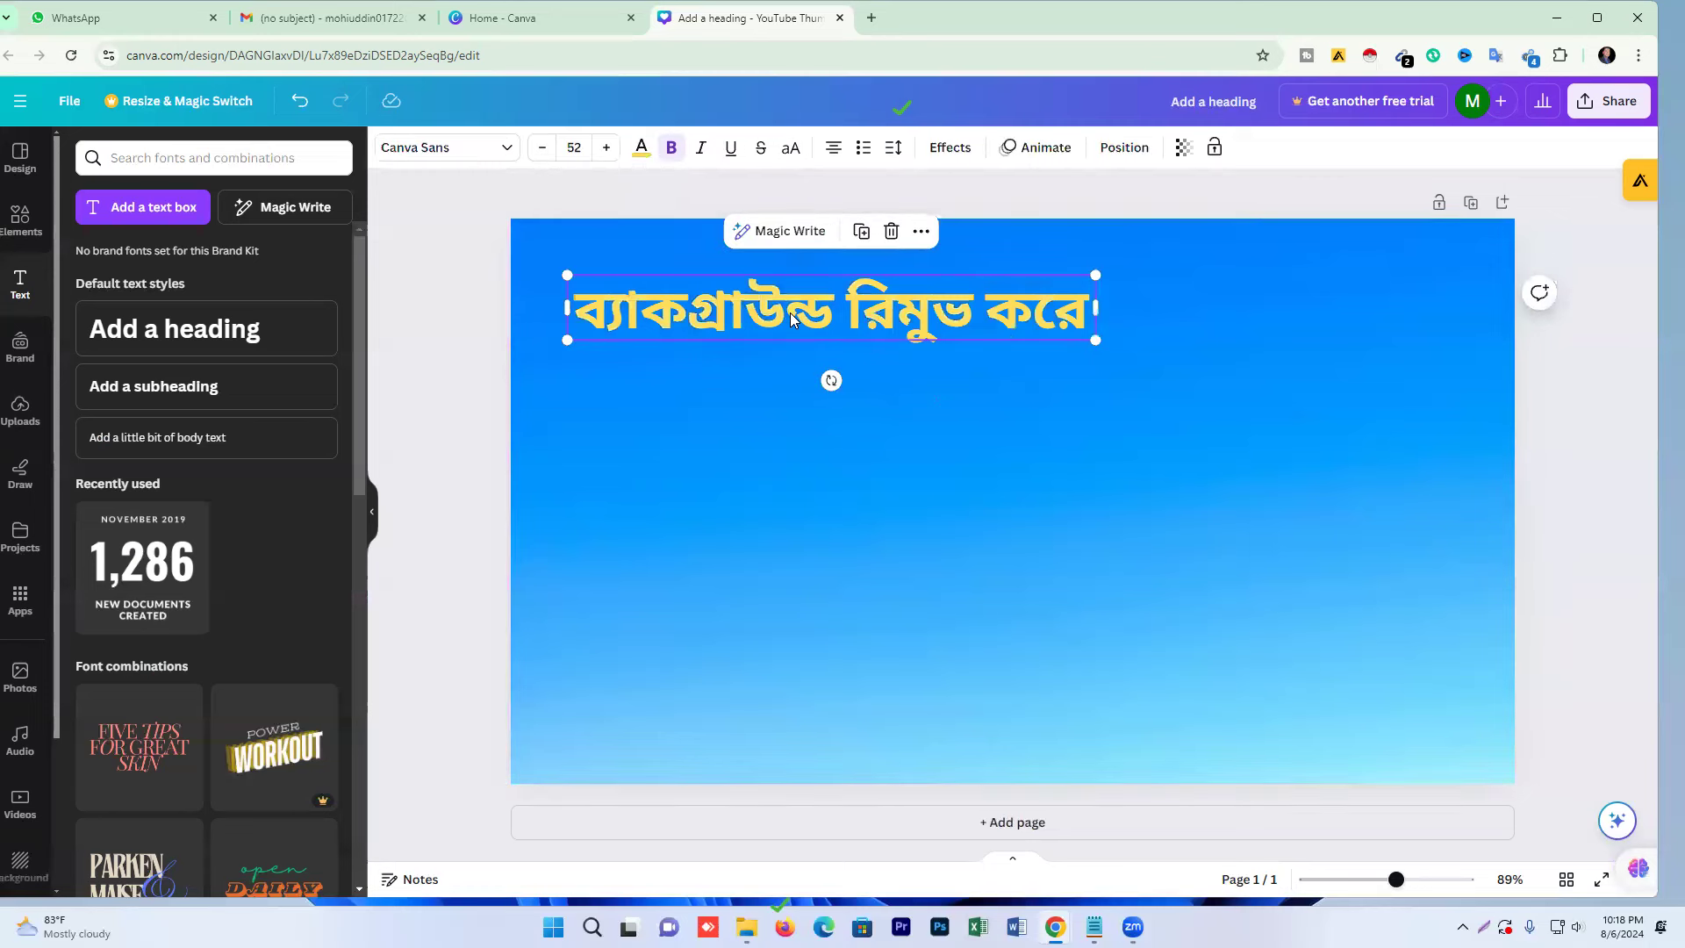
drag(792, 316, 1100, 509)
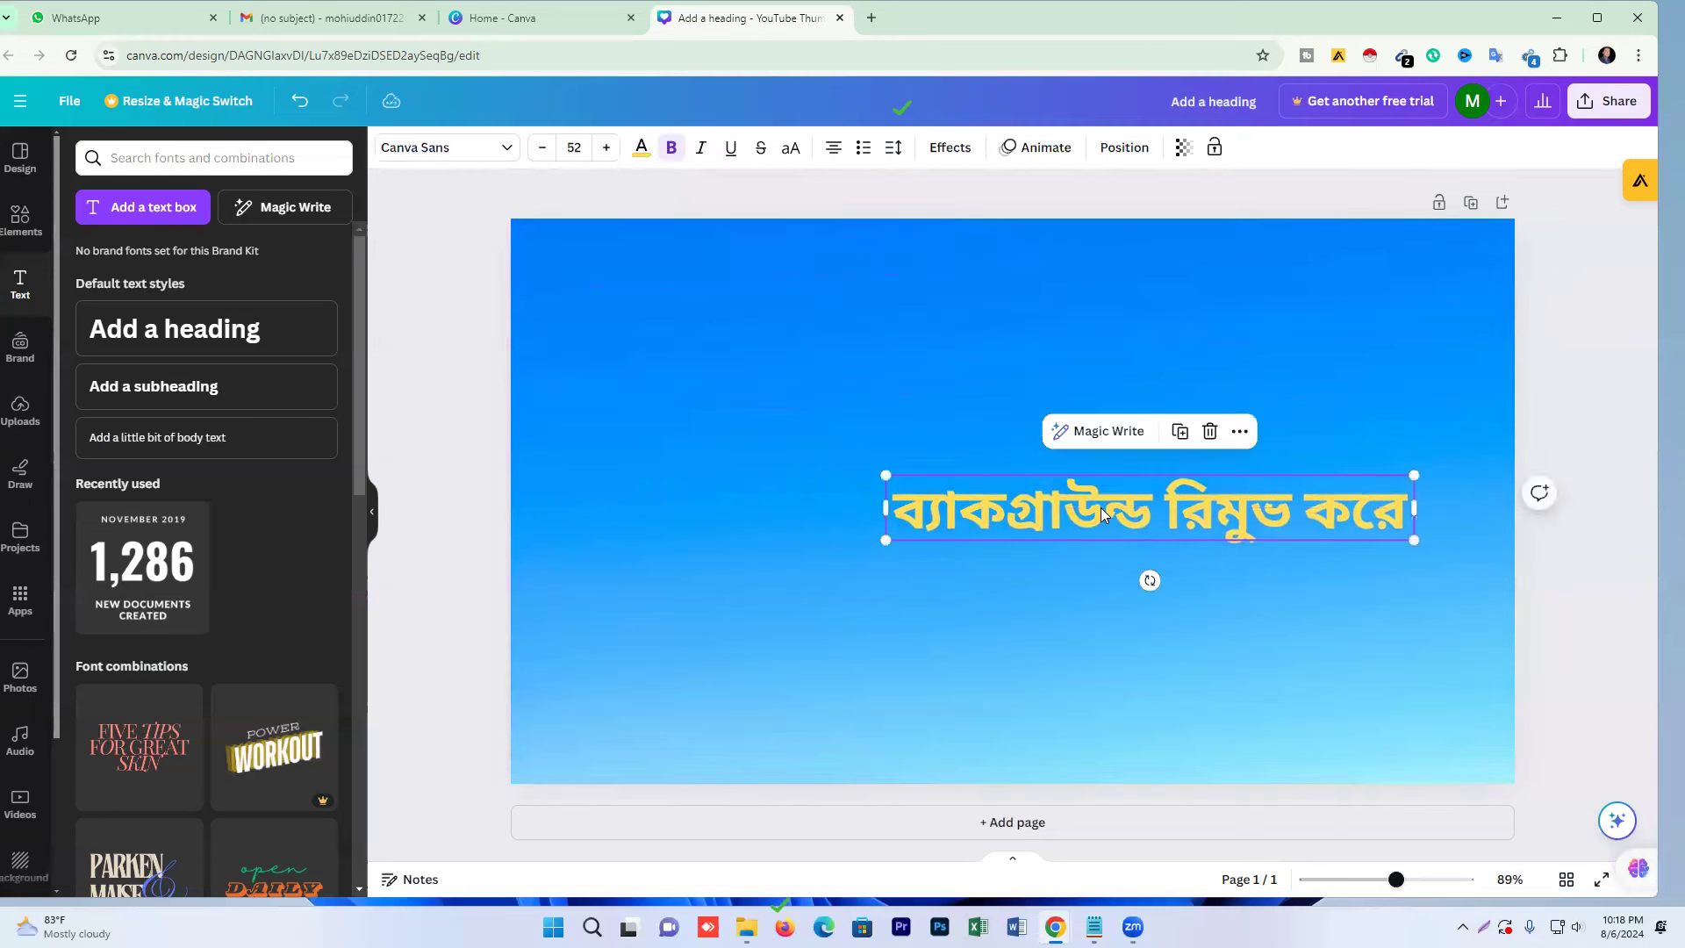
Insert the single-cell grid from the elements library so it fills the page.
click(20, 217)
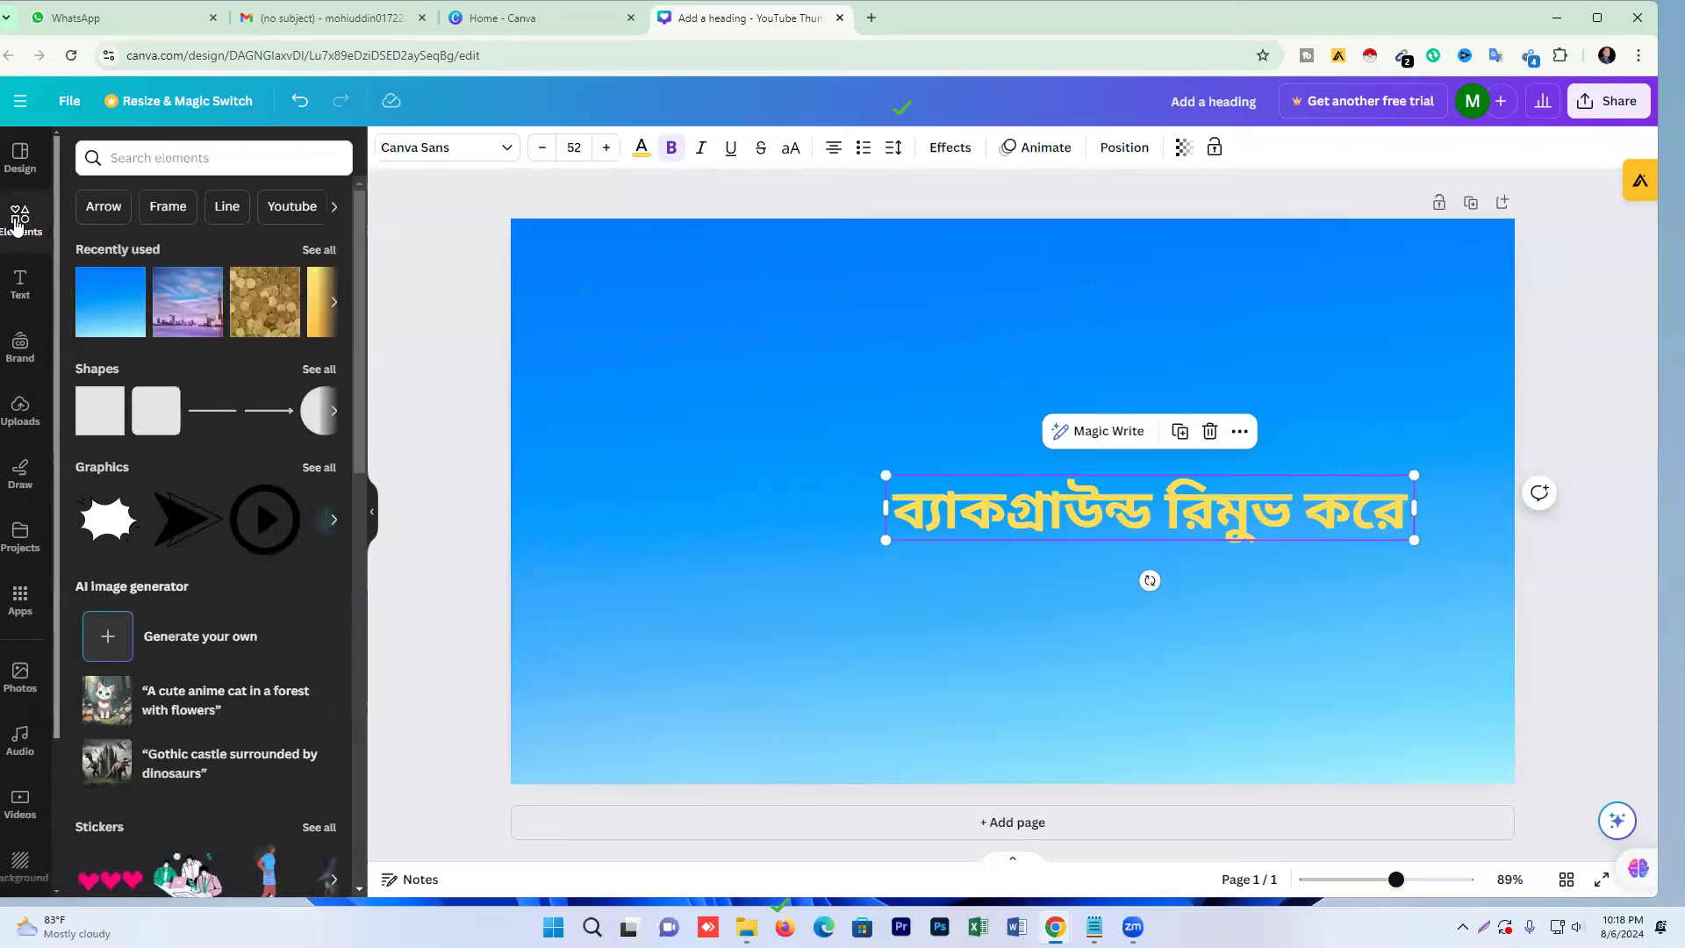
scroll(165, 360, down, 7)
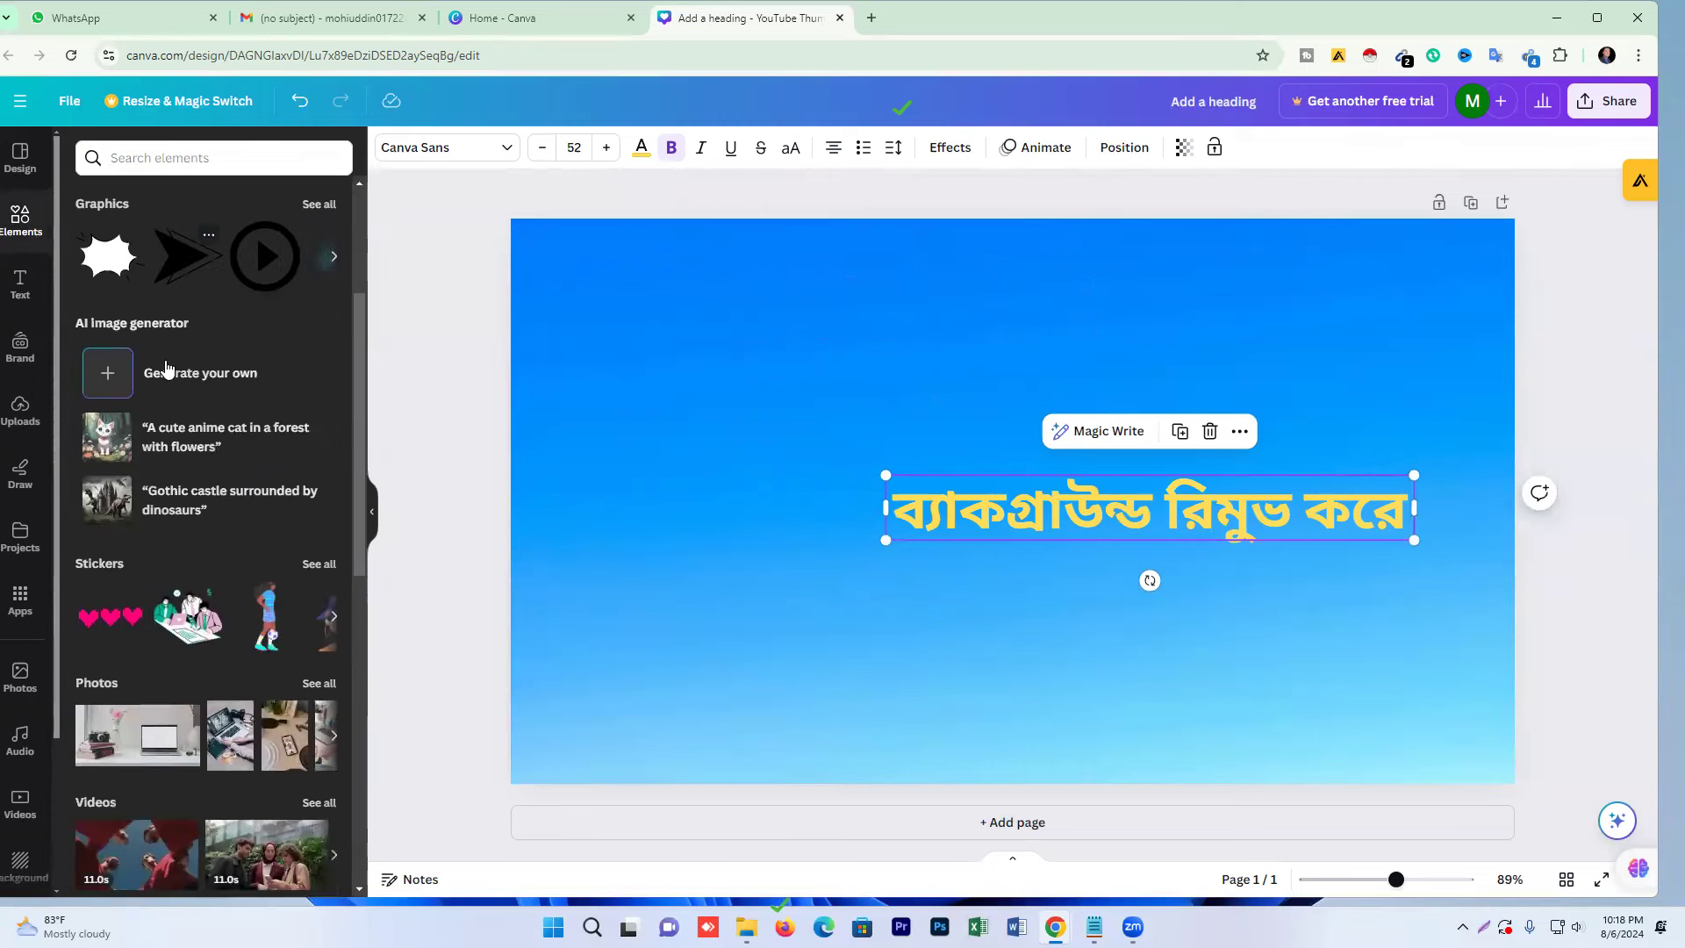
scroll(167, 373, down, 7)
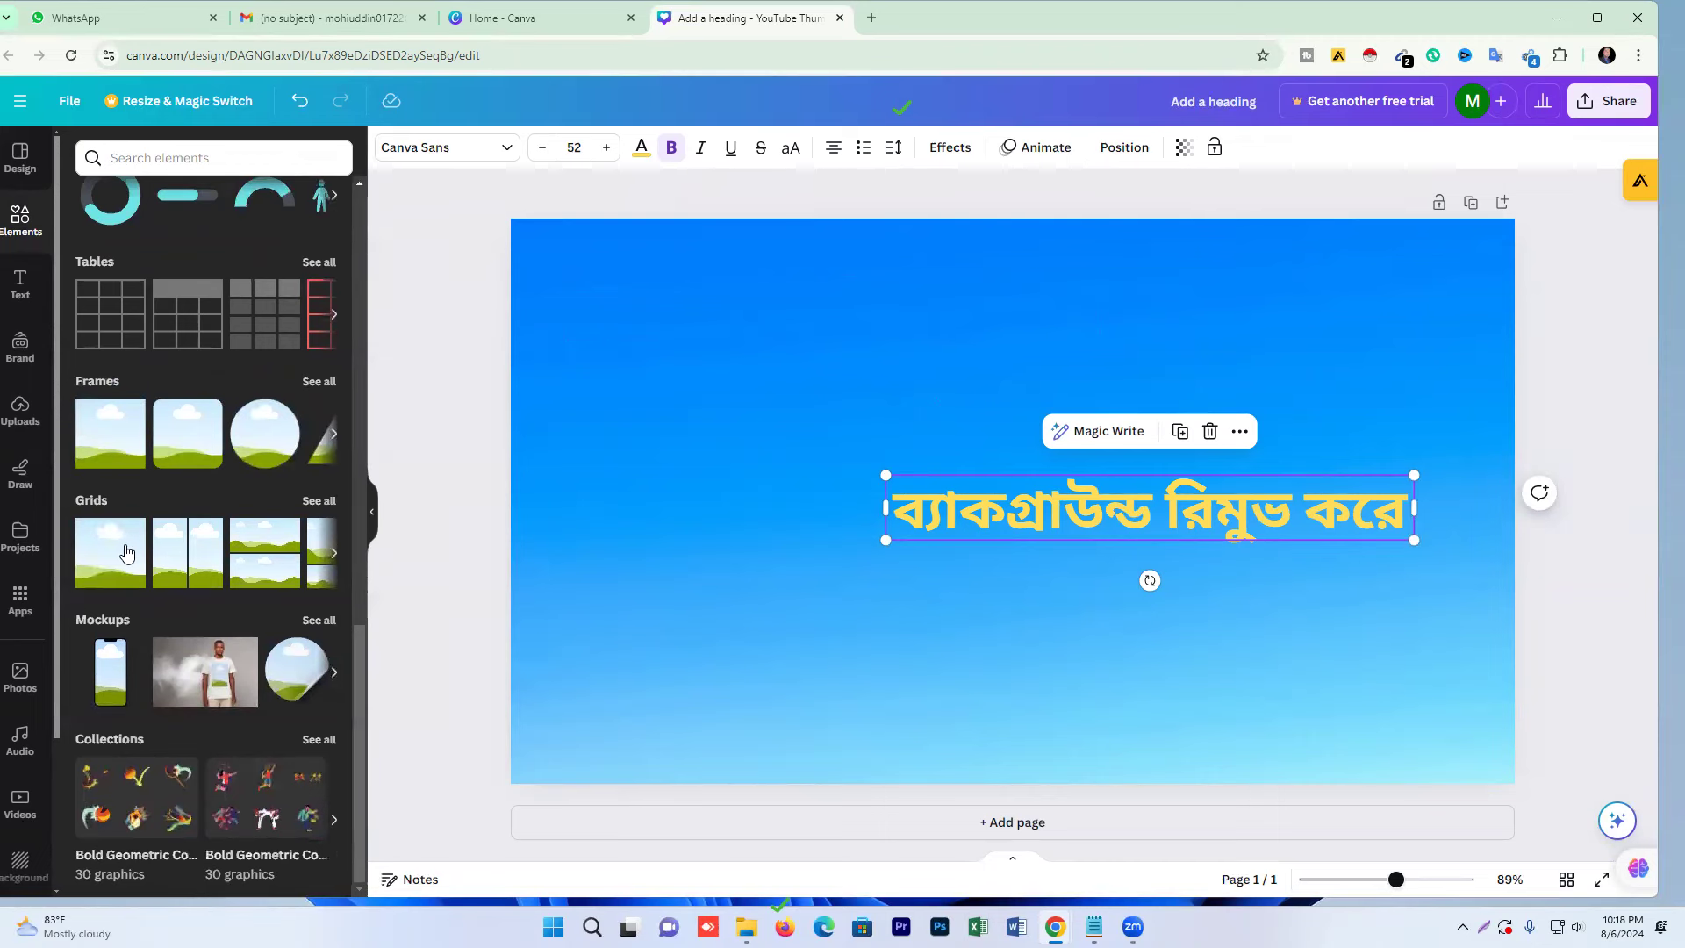
click(123, 553)
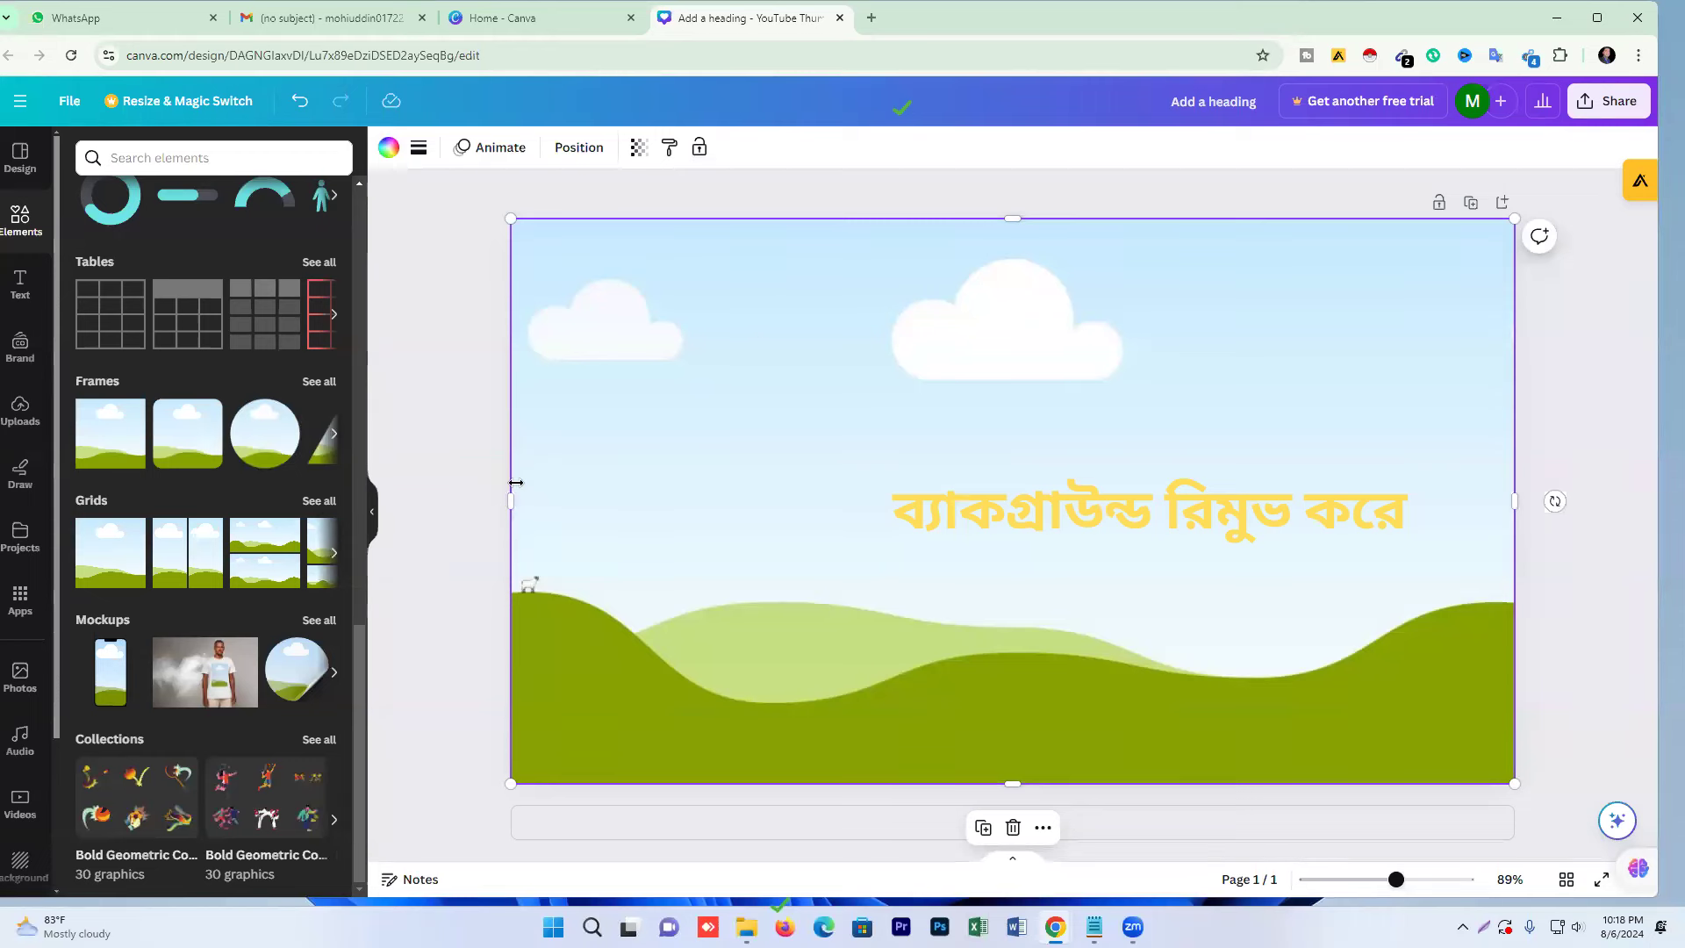
Shrink the full-page grid into a wide, short bar about half the page's width and place it in the page's upper-left area.
drag(511, 498, 1023, 460)
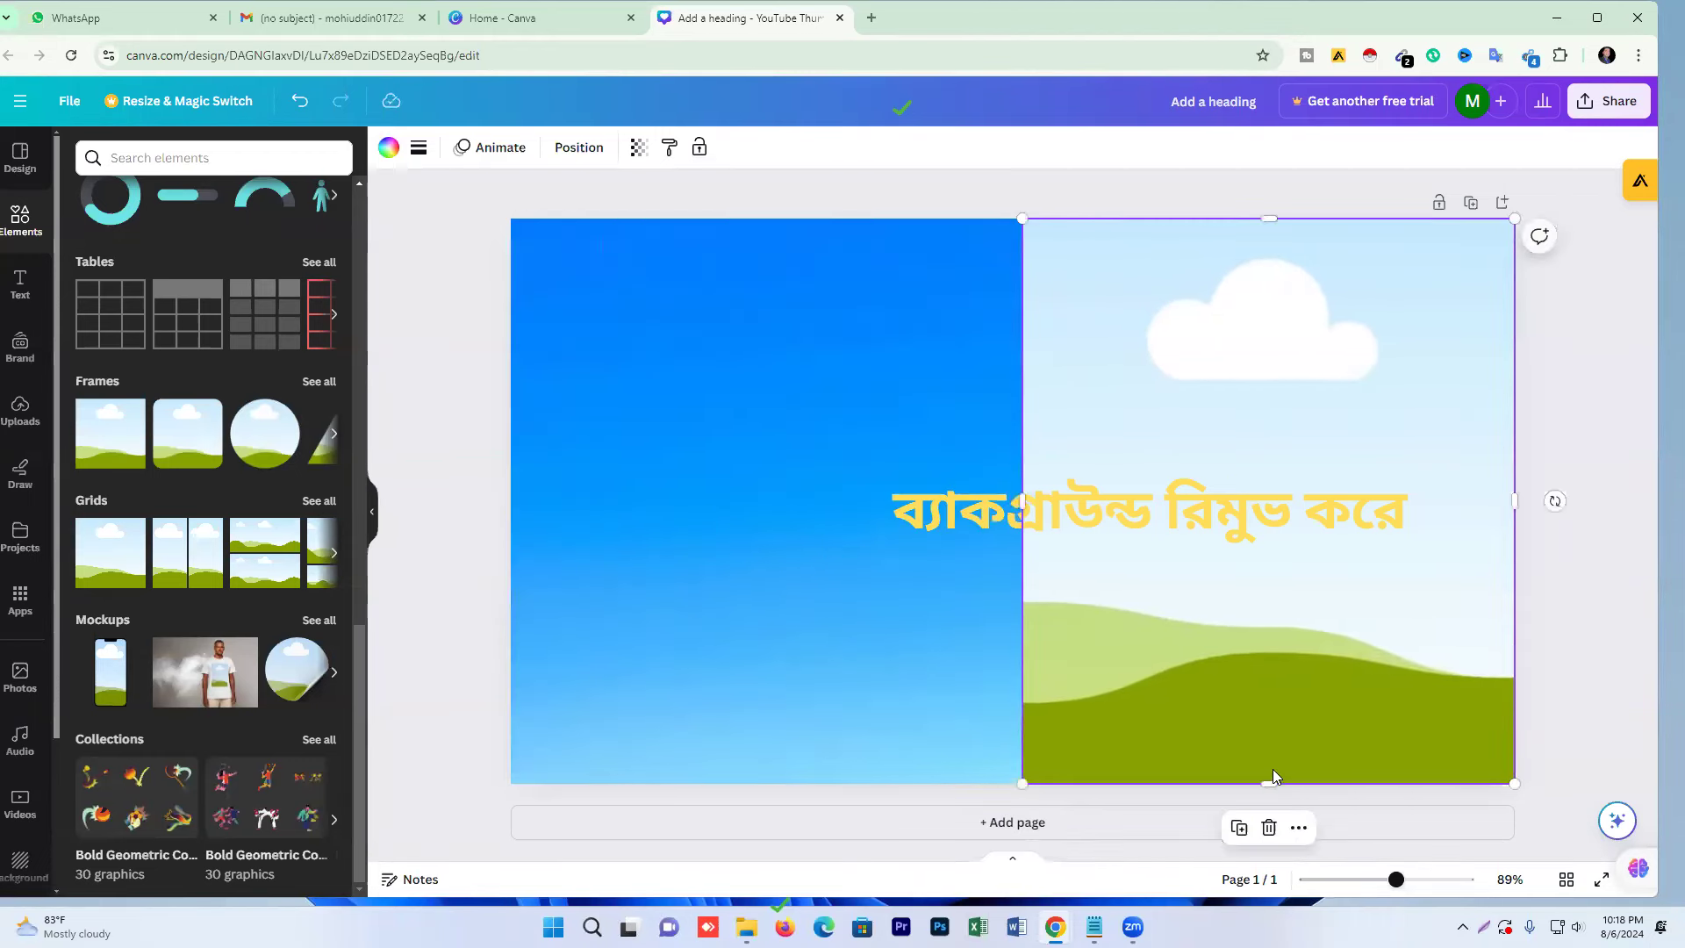
drag(1269, 783, 1039, 333)
drag(1078, 266, 1076, 291)
drag(913, 325, 797, 326)
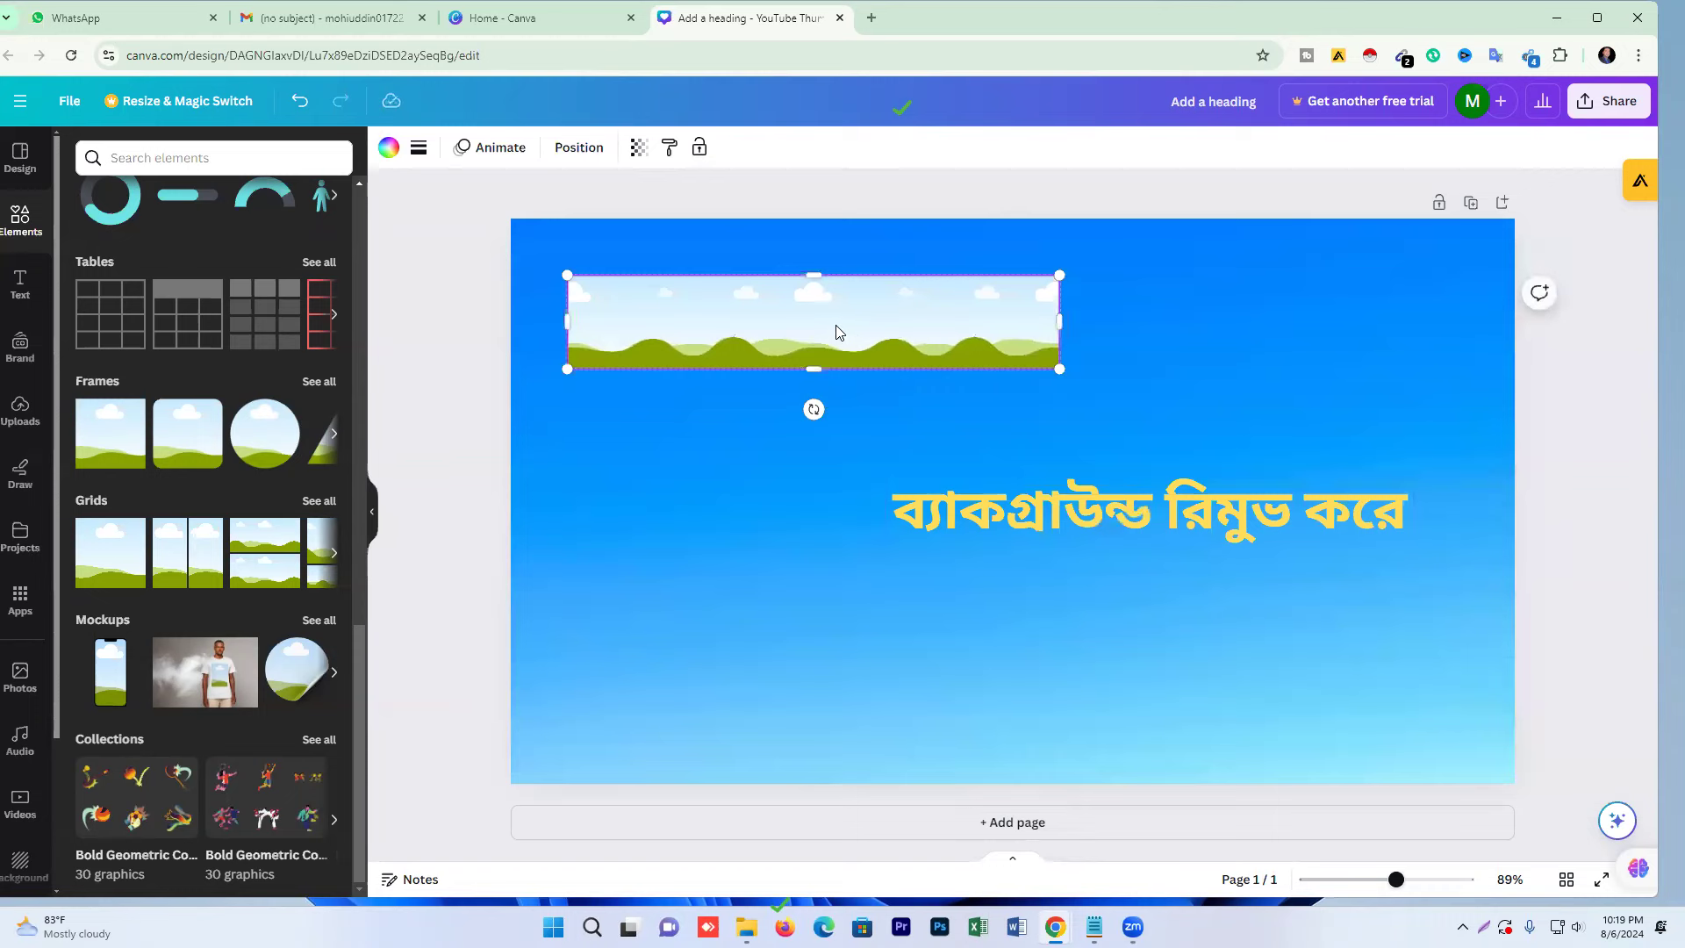
Recolor the bar-shaped grid with the default solid red.
click(389, 148)
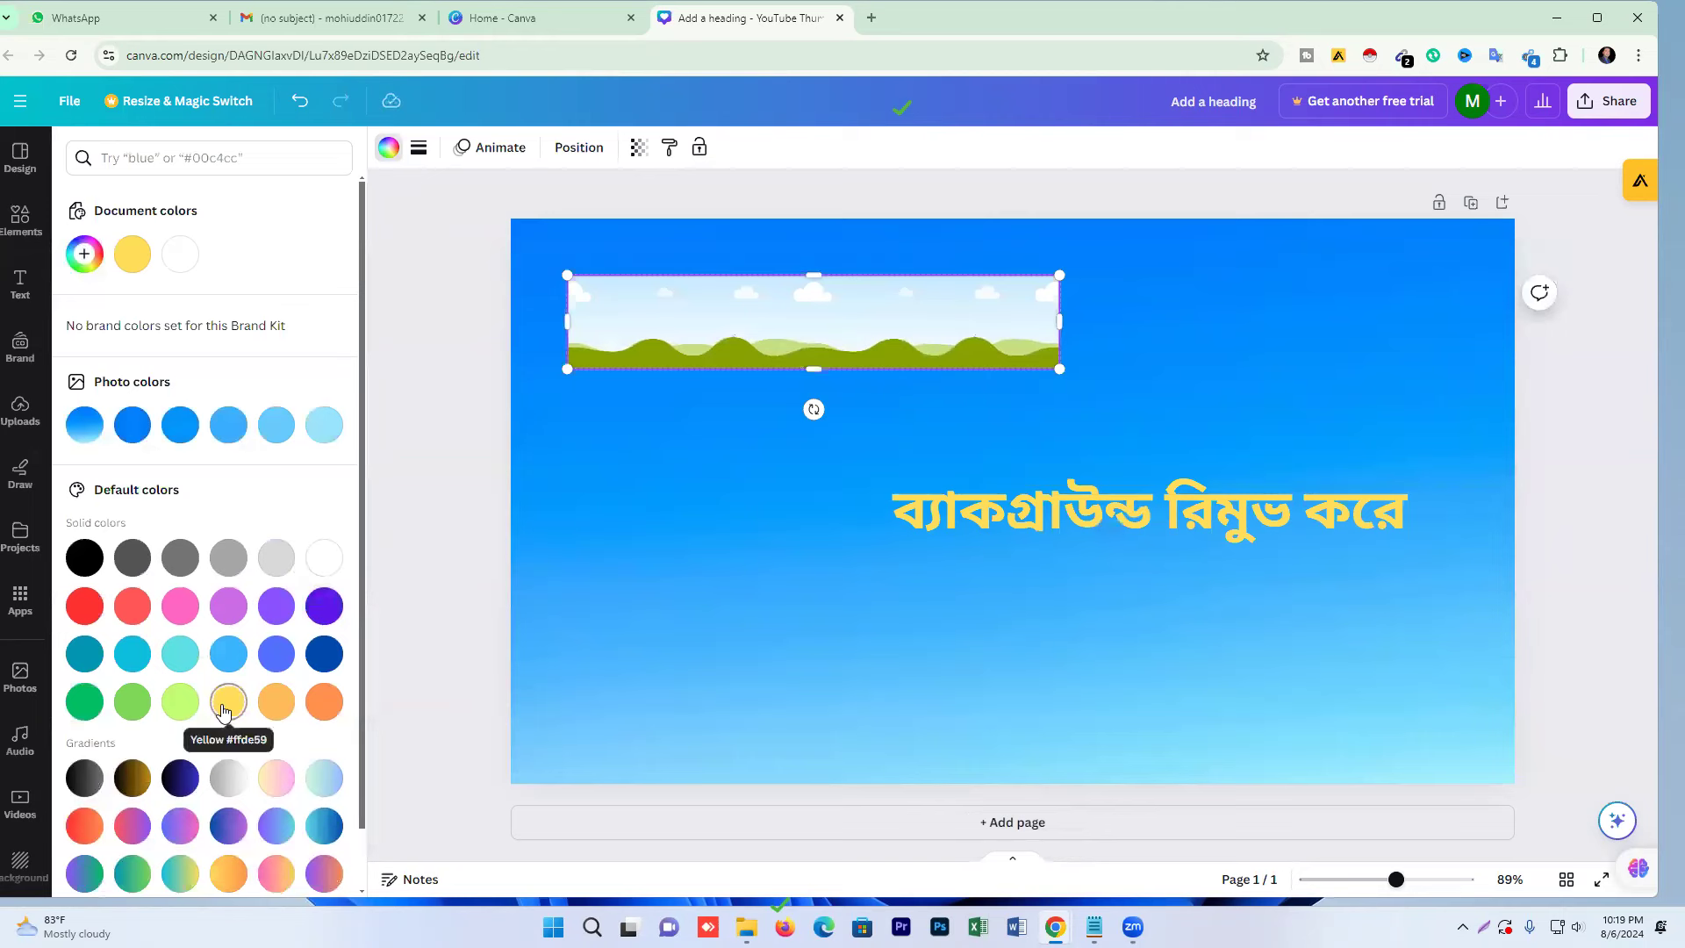
click(93, 609)
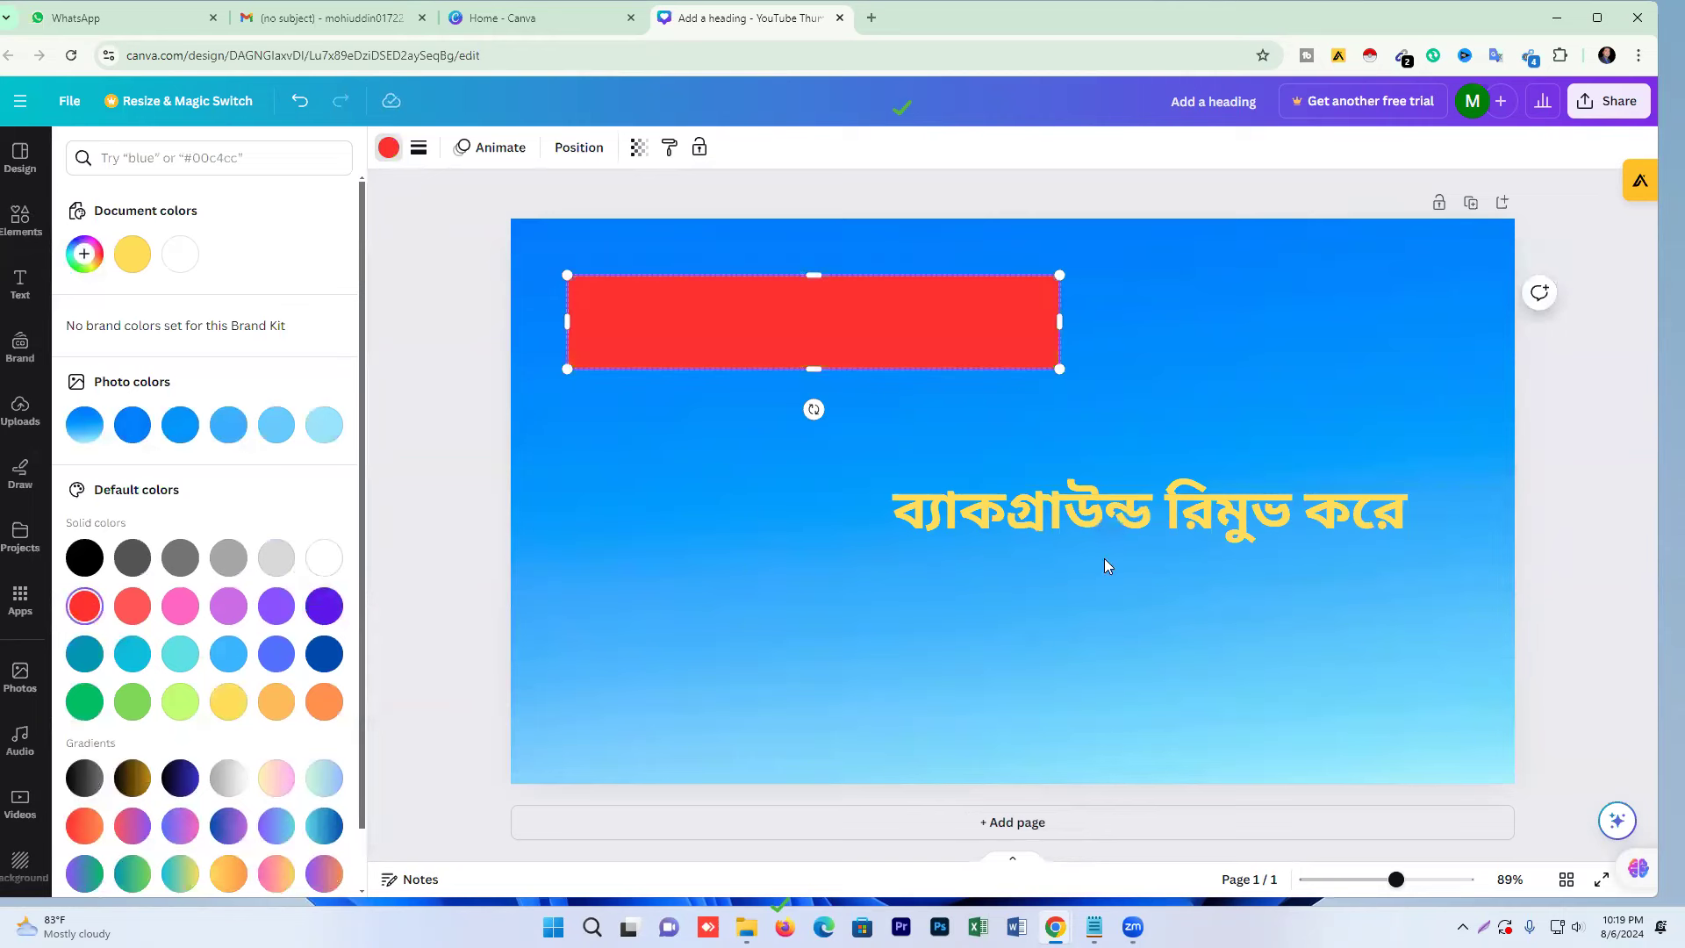
click(1204, 368)
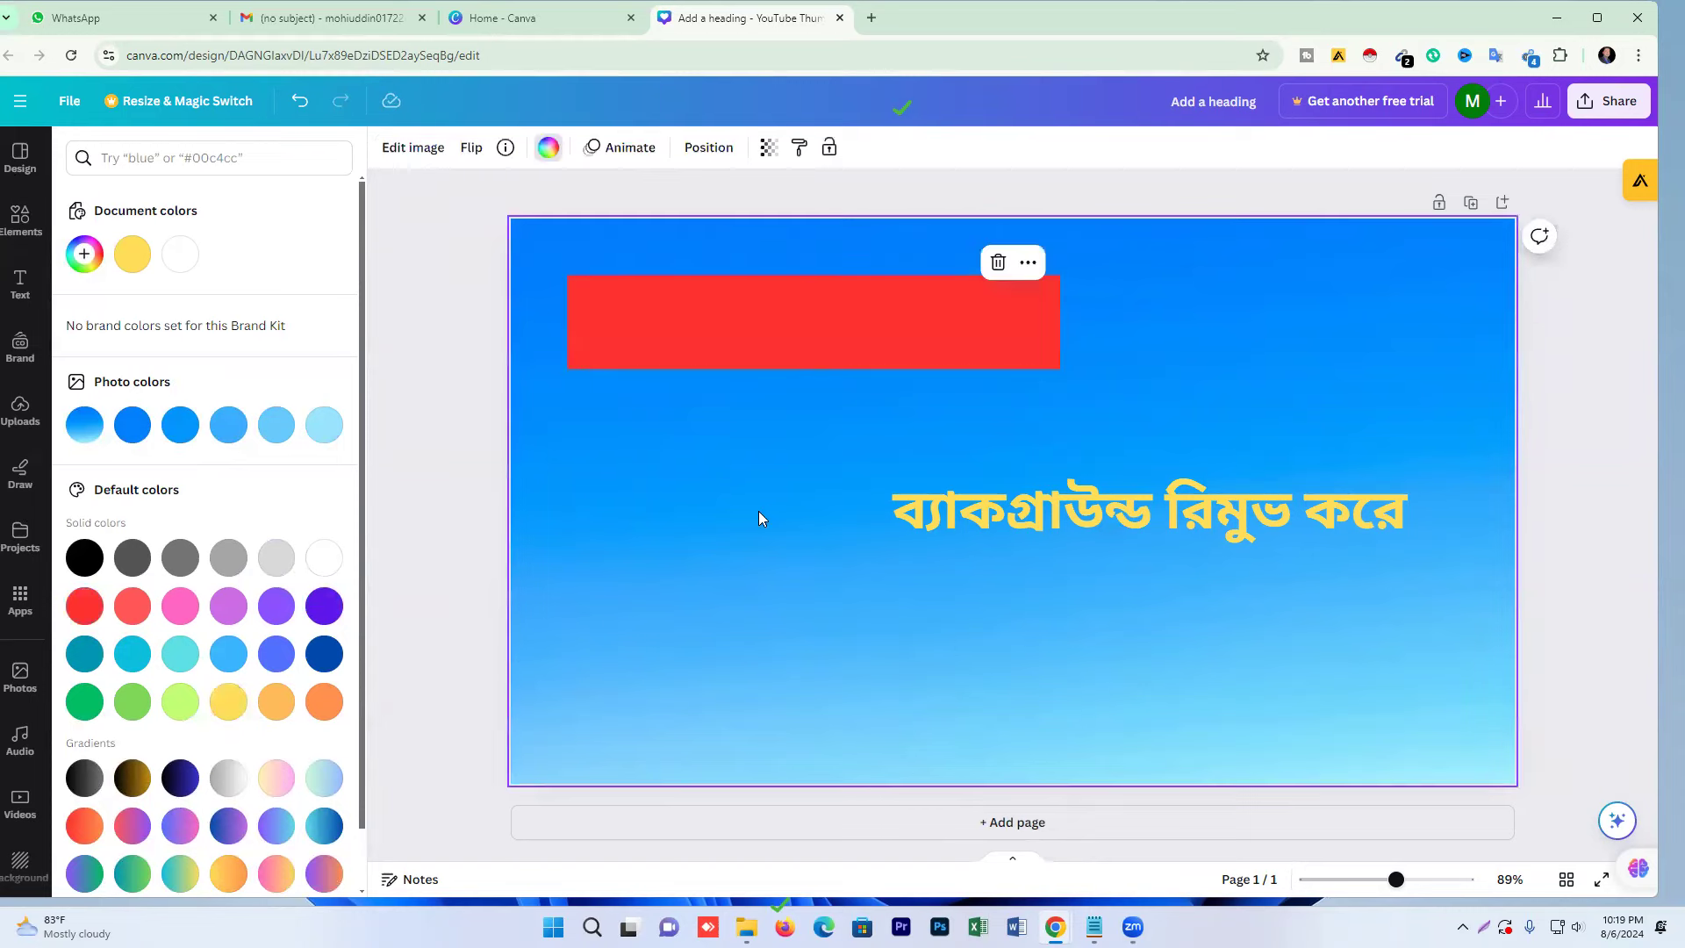
Narrow the heading's text box to about the red bar's width and place the heading just below the bar.
drag(1211, 532, 871, 320)
drag(1099, 309, 1059, 341)
drag(910, 345, 936, 503)
Extend the red bar slightly on its right side and move the yellow heading up onto it.
click(992, 334)
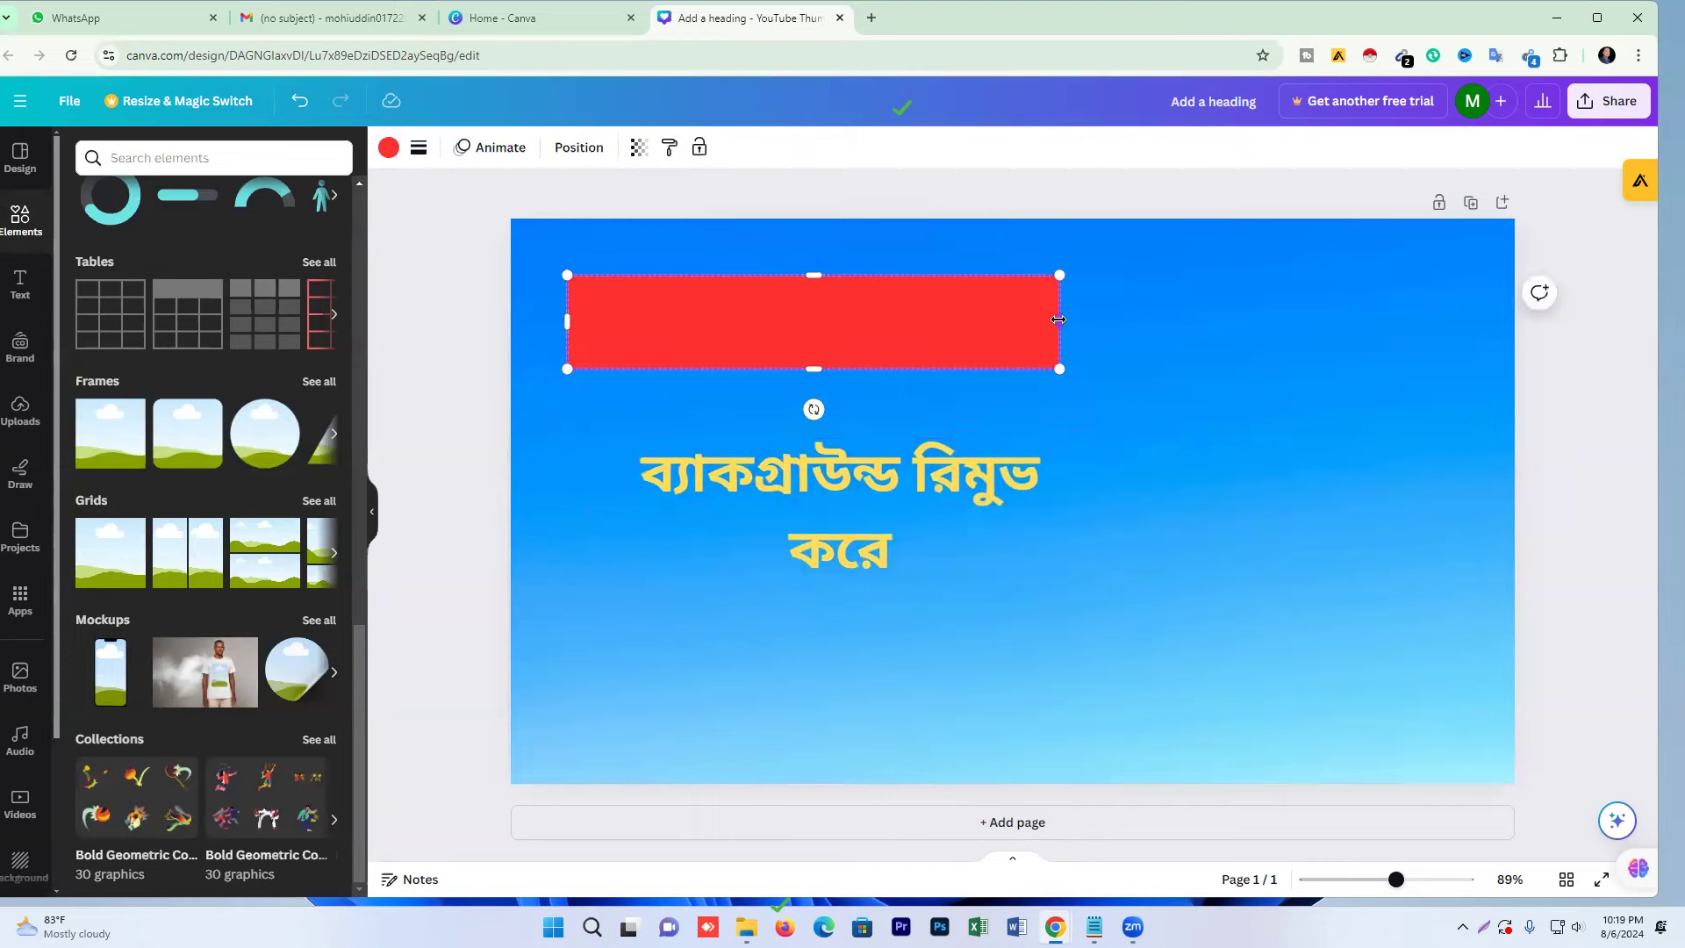
drag(1065, 317, 1087, 319)
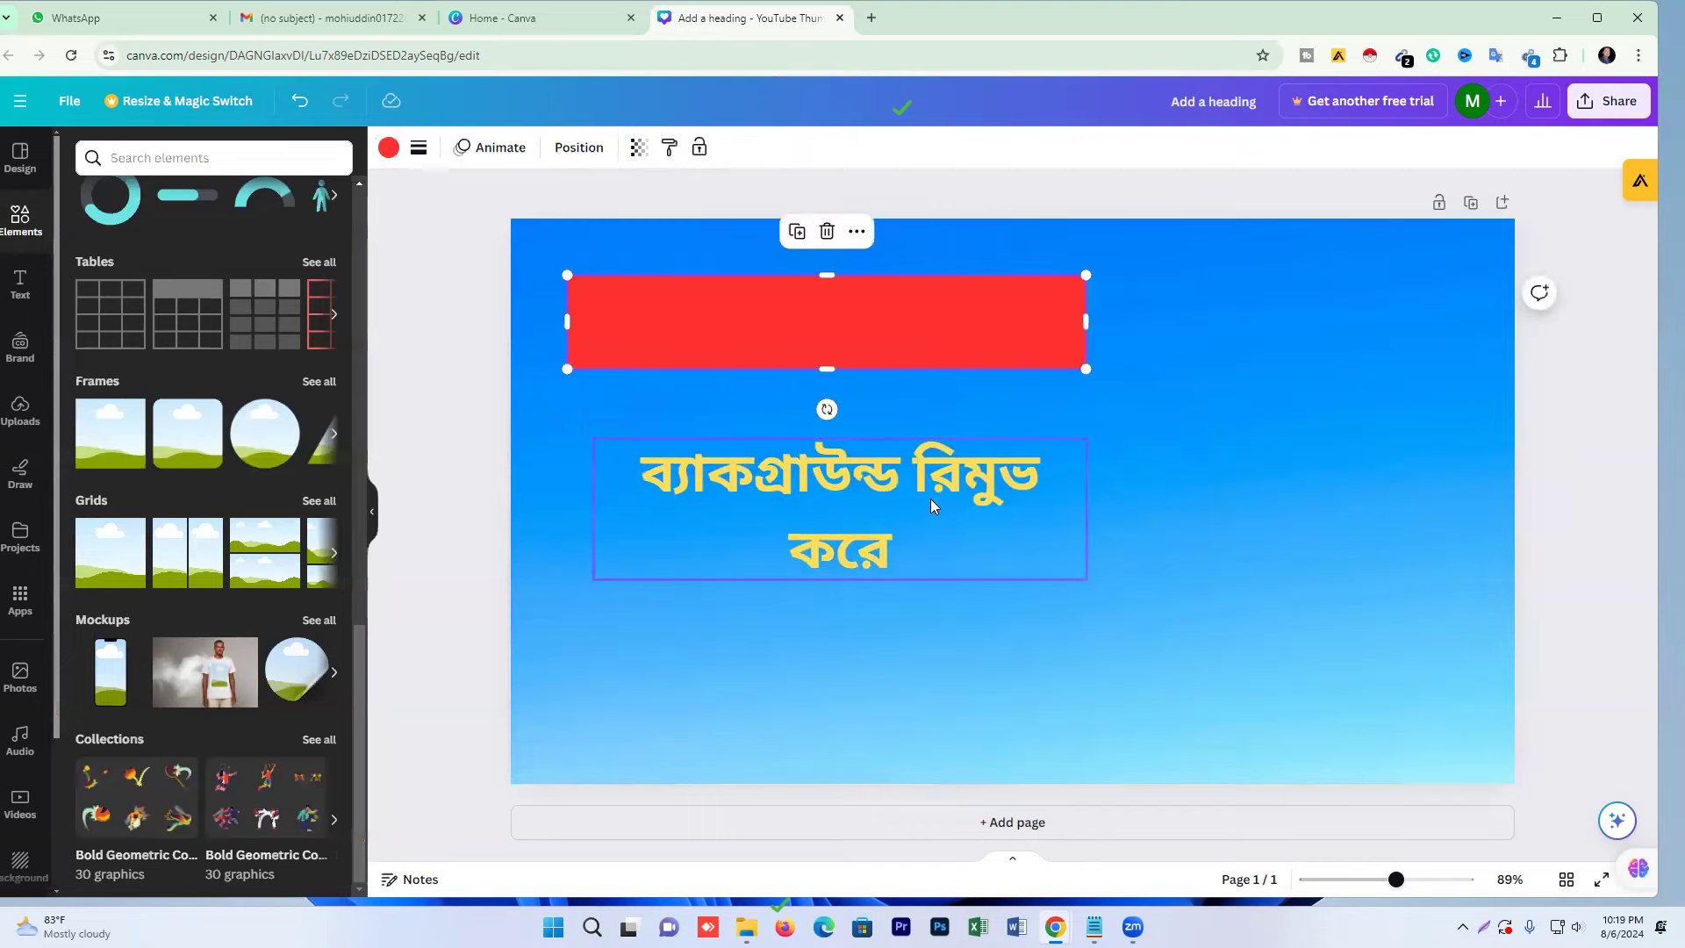
click(930, 500)
drag(931, 504, 869, 338)
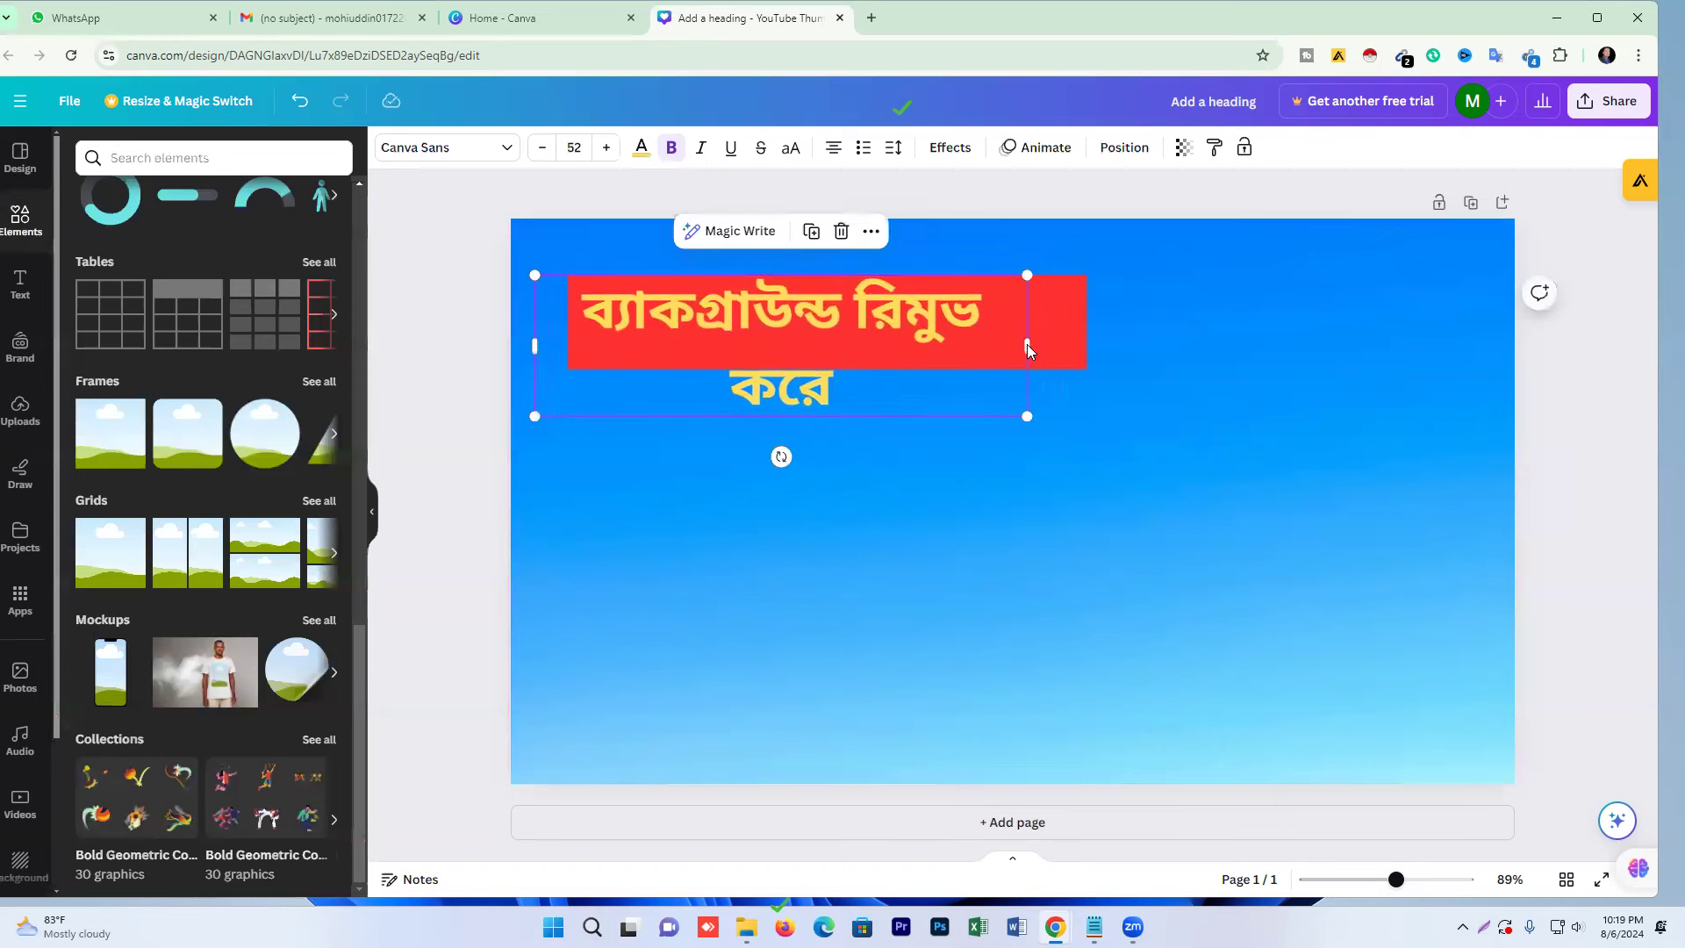